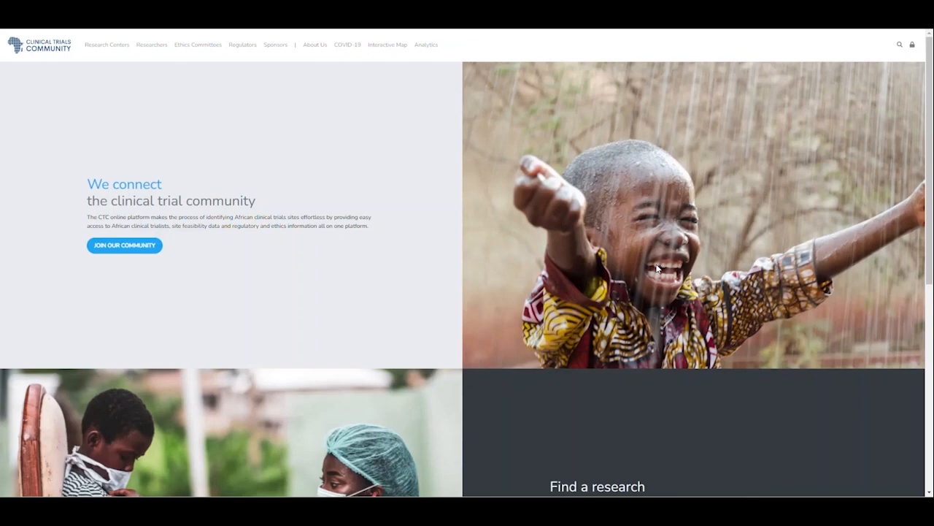
- Open the Sign in page from the top-bar login icon and choose Create an Account
{"action": "left_click", "coordinate": [913, 48]}
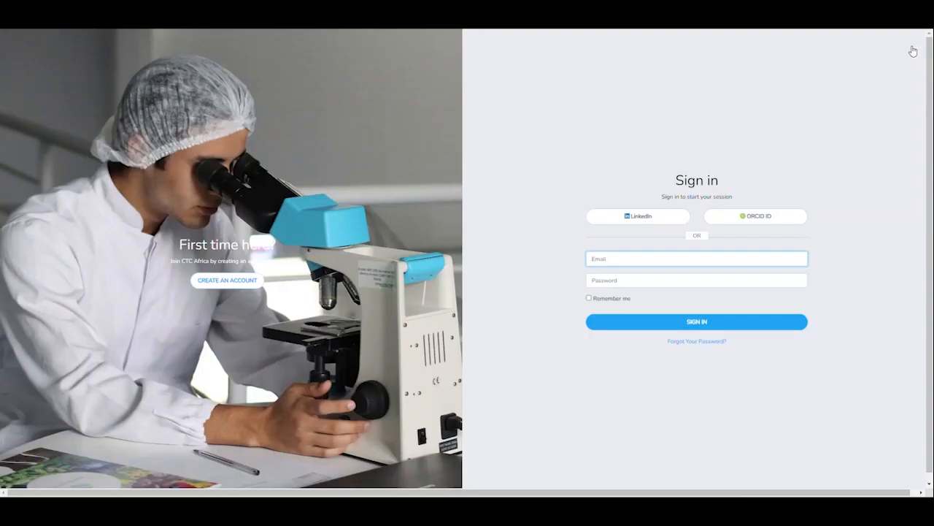
{"action": "left_click", "coordinate": [232, 284]}
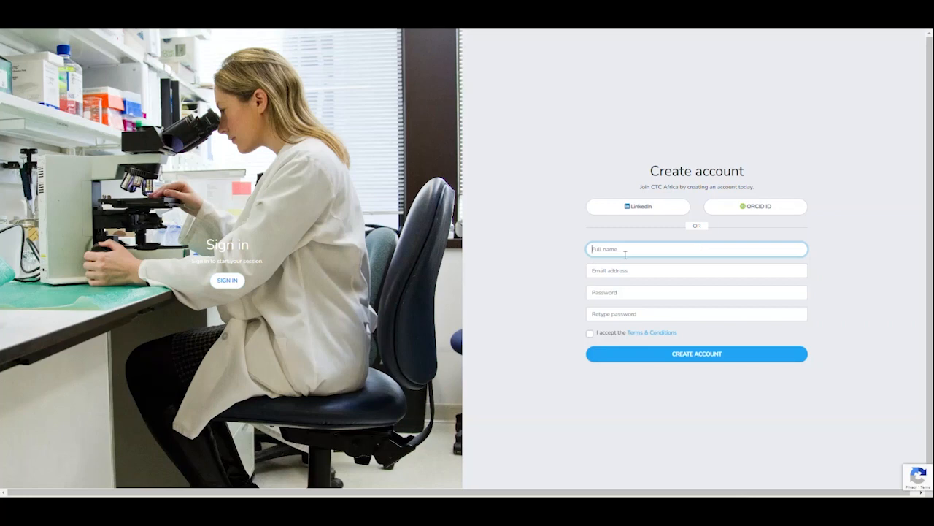
- Fill the full name and e-mail fields from the saved browser suggestions
{"action": "left_click", "coordinate": [626, 250]}
{"action": "left_click", "coordinate": [630, 267]}
{"action": "left_click", "coordinate": [627, 271]}
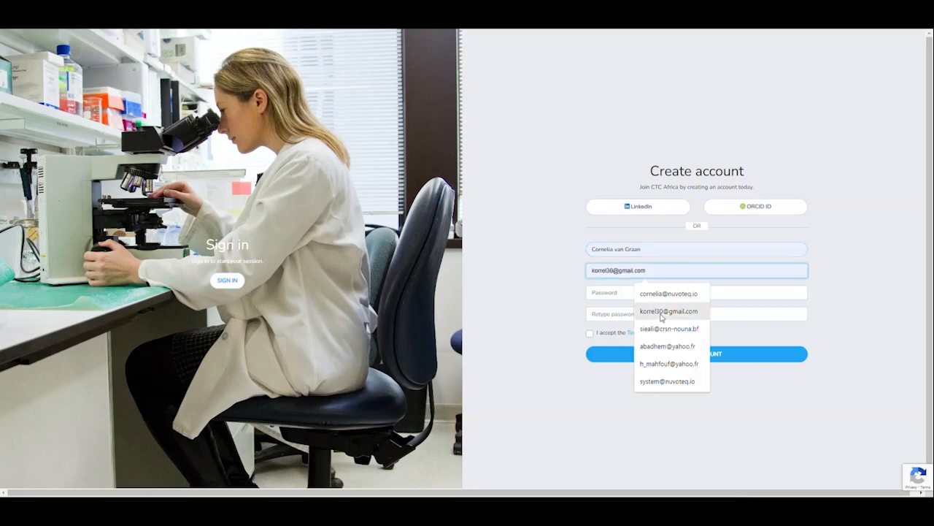
{"action": "left_click", "coordinate": [661, 311]}
- Enter and retype the account password, accept the Terms & Conditions, and submit the registration
{"action": "left_click", "coordinate": [612, 294]}
{"action": "type", "text": "k••••••"}
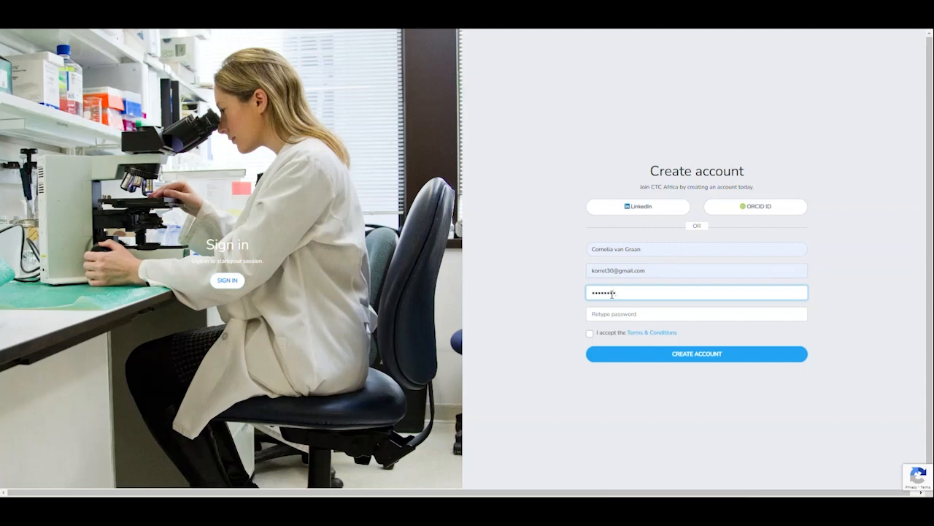
{"action": "type", "text": "••"}
{"action": "key", "text": "Tab"}
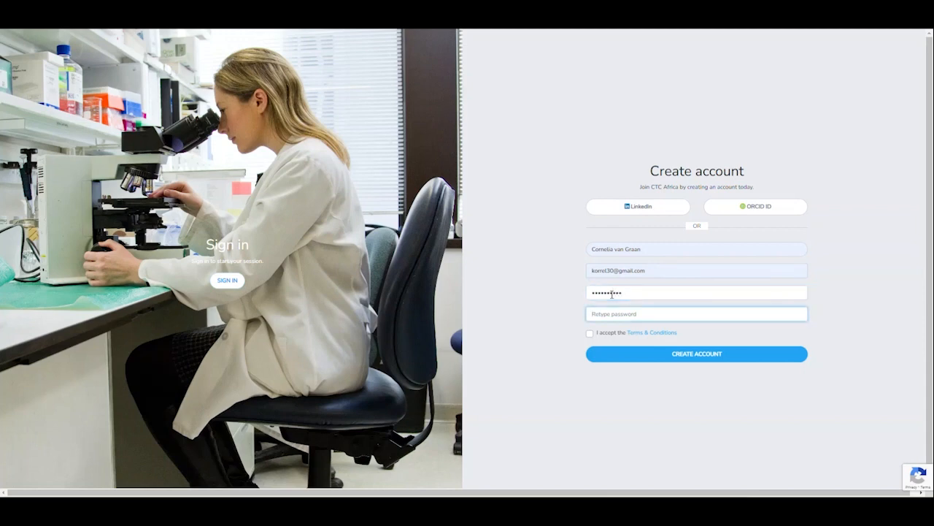
{"action": "left_click_drag", "start_coordinate": [628, 297], "coordinate": [583, 293]}
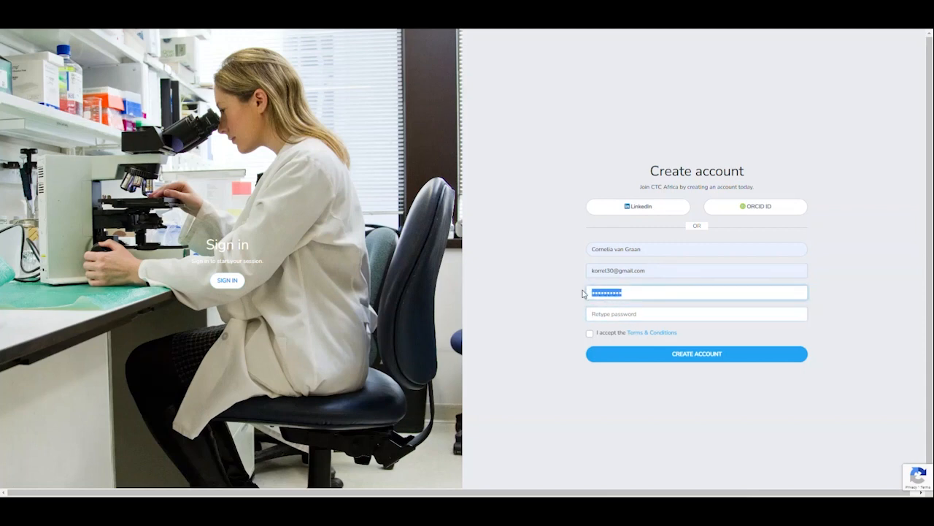
{"action": "type", "text": "••••••••••"}
{"action": "key", "text": "Tab"}
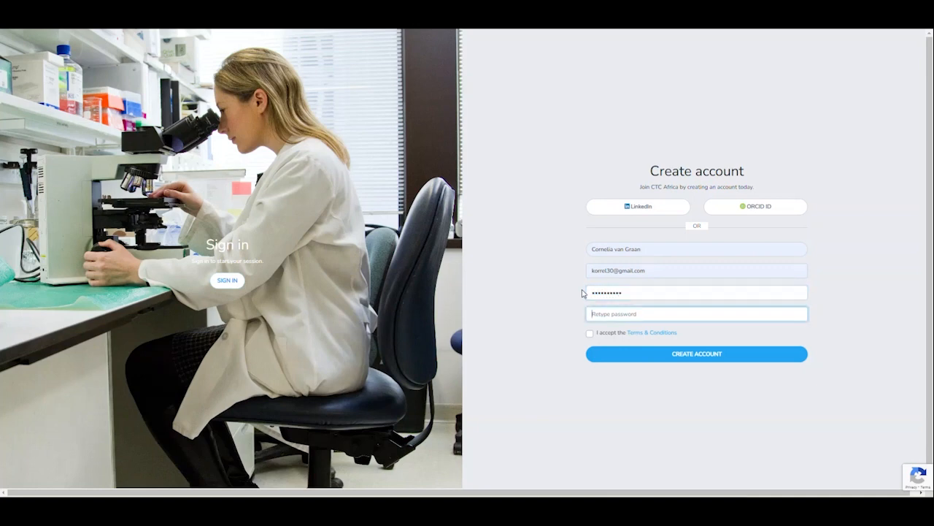
{"action": "type", "text": "••••••••••"}
{"action": "left_click", "coordinate": [590, 333]}
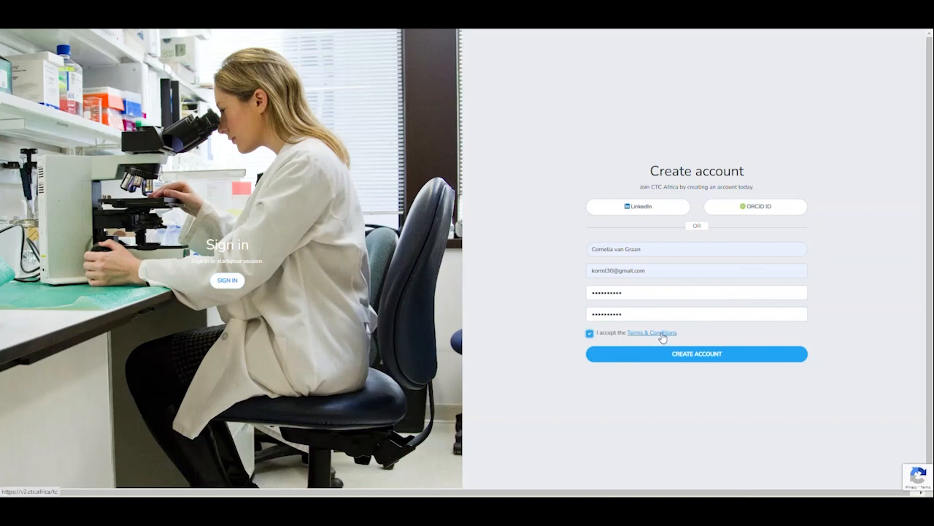
{"action": "left_click", "coordinate": [731, 355]}
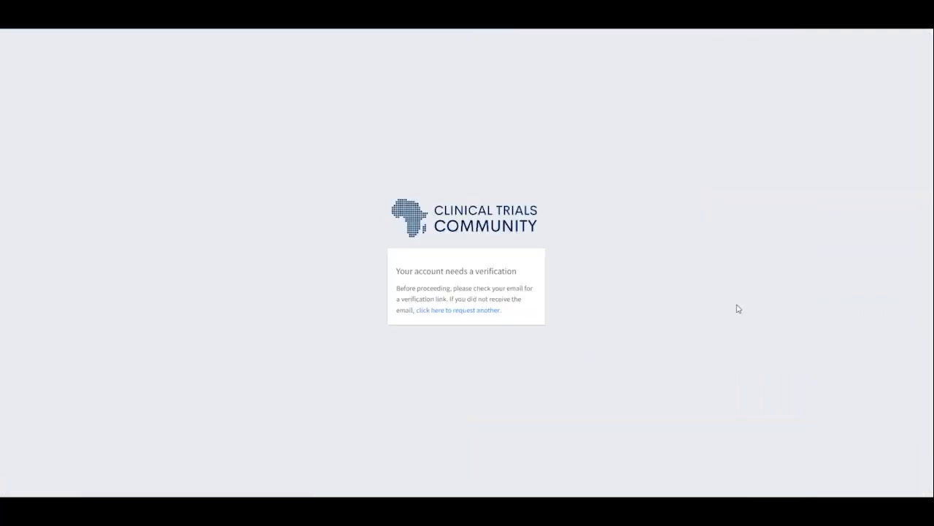
- In Gmail, refresh the inbox, open the CTC Platform email and verify the e-mail address
{"action": "key", "text": "super+Tab"}
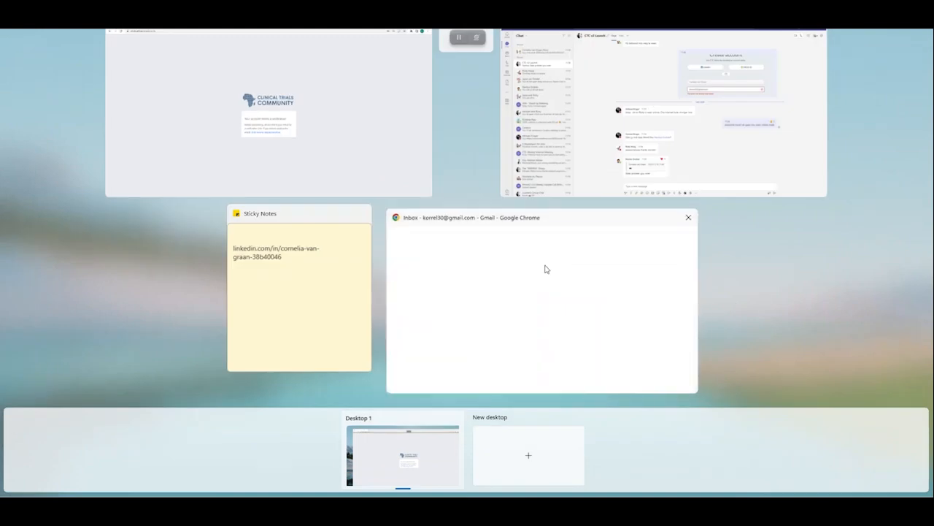
{"action": "left_click", "coordinate": [545, 269]}
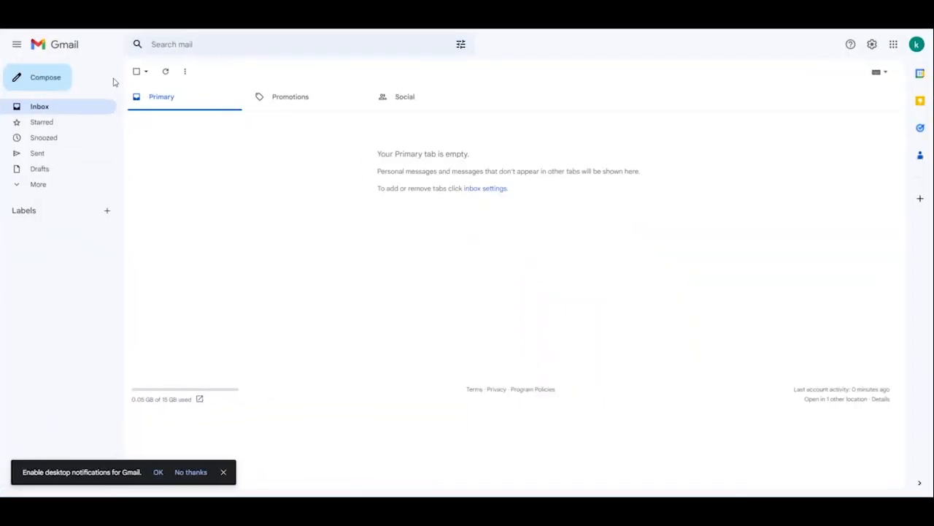
{"action": "left_click", "coordinate": [166, 71]}
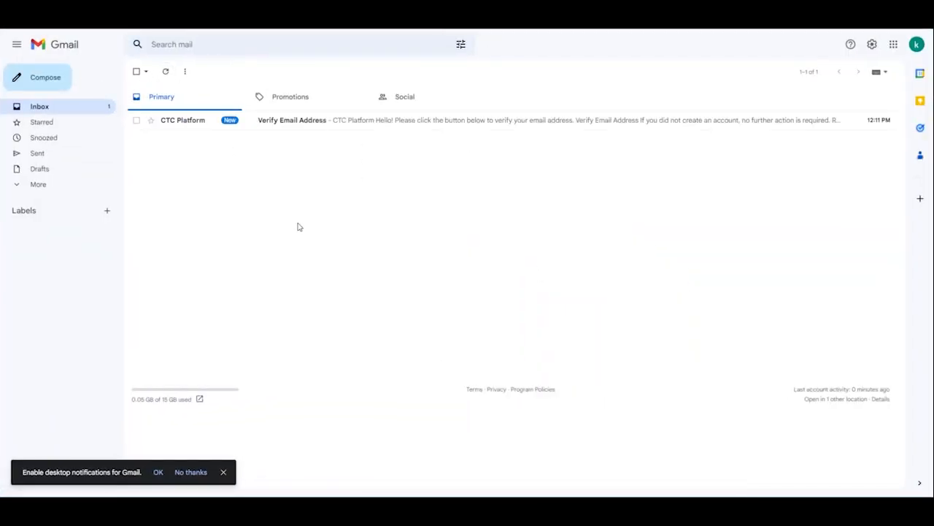
{"action": "left_click", "coordinate": [296, 121]}
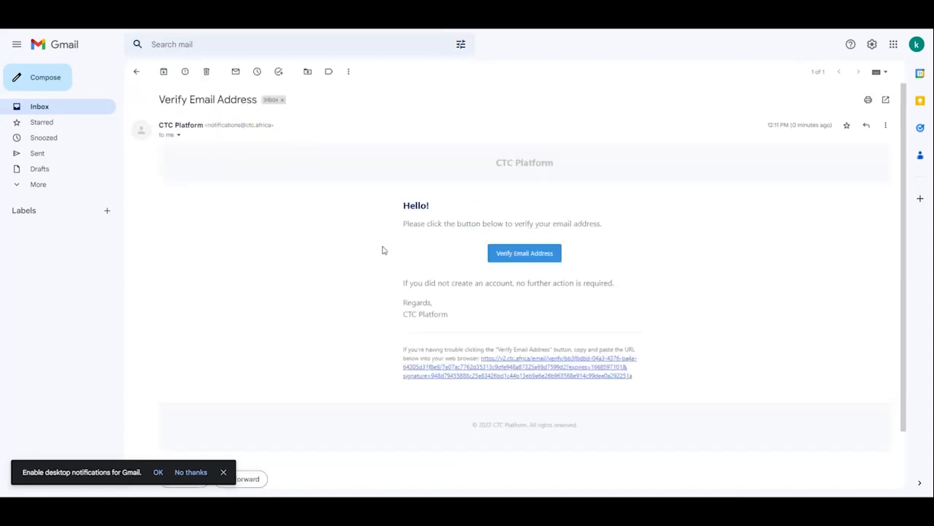
{"action": "left_click", "coordinate": [526, 255]}
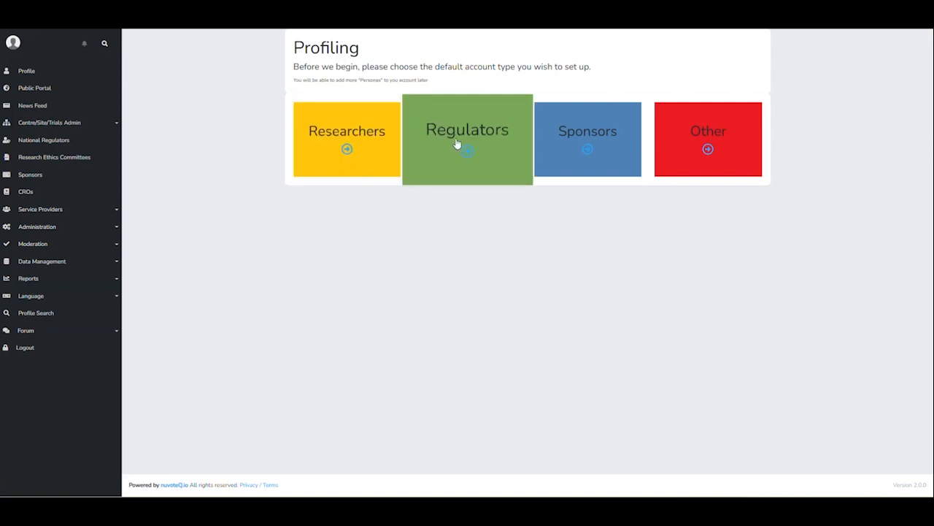
- Choose Researchers, then (Principal) investigator (PI) with the Investigator (at site) sub-role, and confirm
{"action": "left_click", "coordinate": [347, 154]}
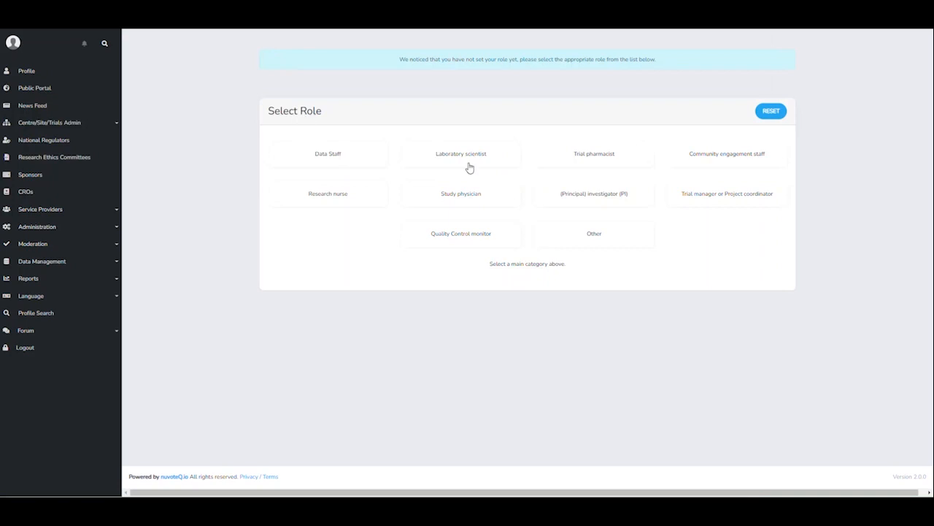
{"action": "left_click", "coordinate": [581, 197]}
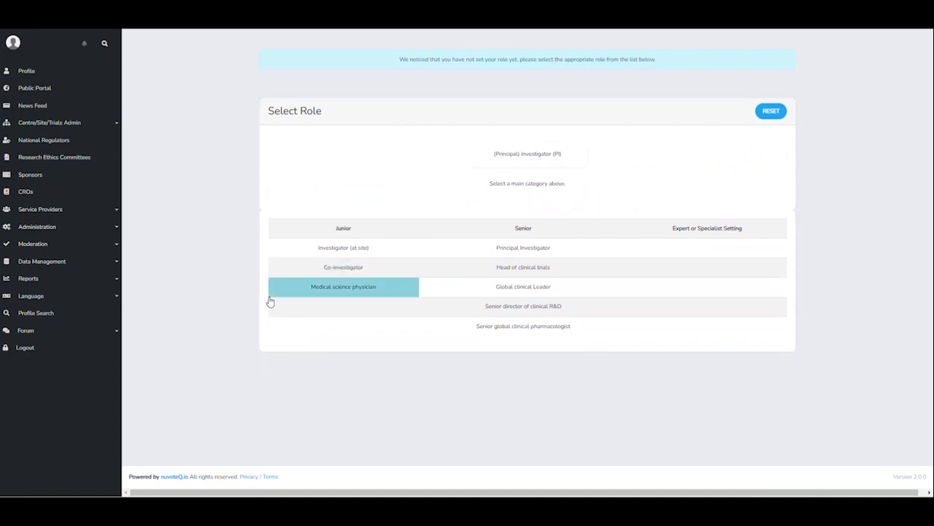
{"action": "left_click", "coordinate": [360, 253]}
{"action": "left_click", "coordinate": [436, 300]}
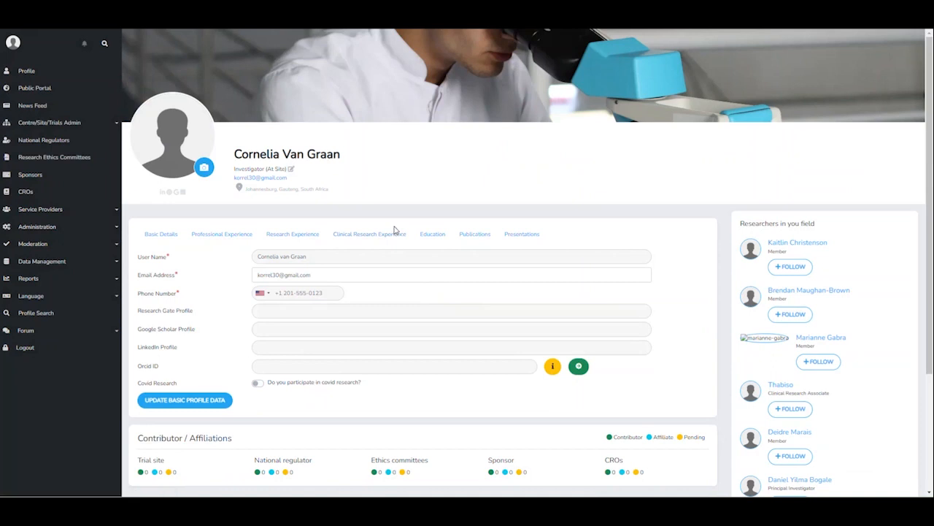
- Switch the profile role to the Trial pharmacist category with the junior Trial pharmacist sub-role
{"action": "left_click", "coordinate": [289, 170]}
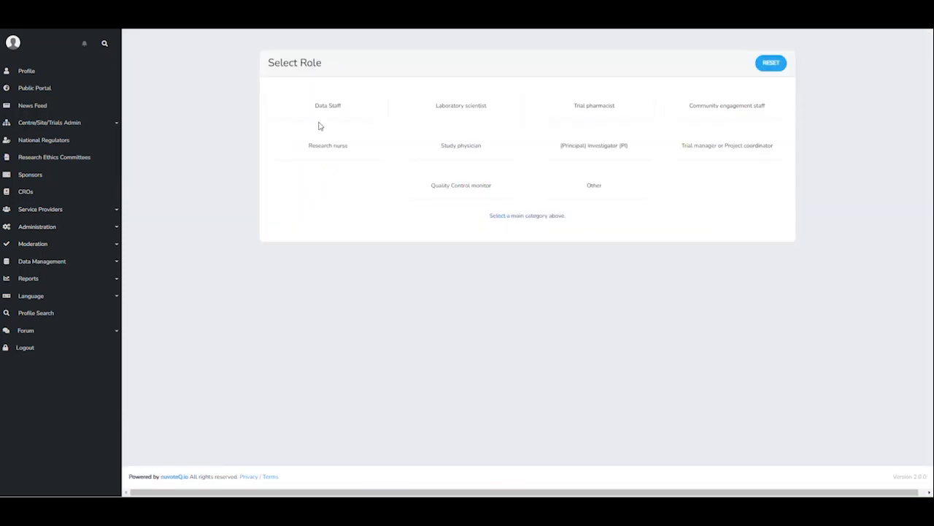
{"action": "left_click", "coordinate": [605, 110]}
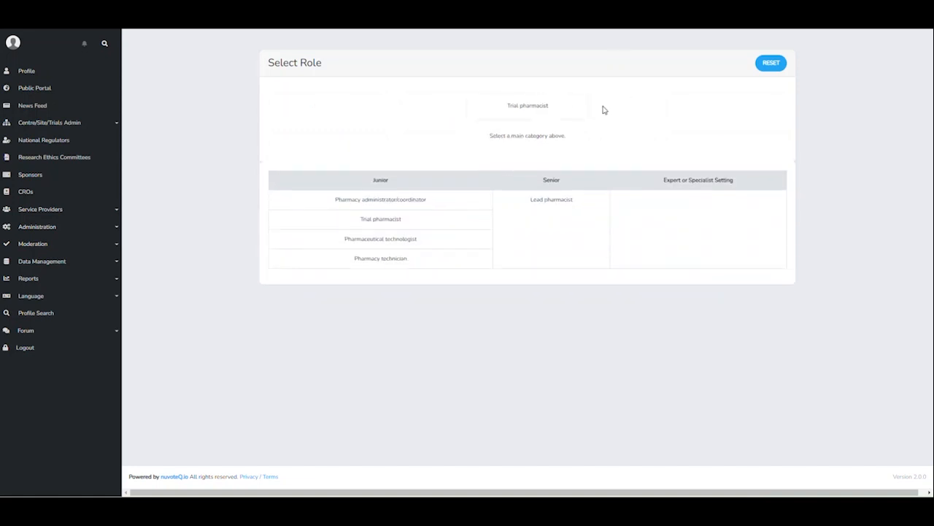
{"action": "left_click", "coordinate": [419, 219]}
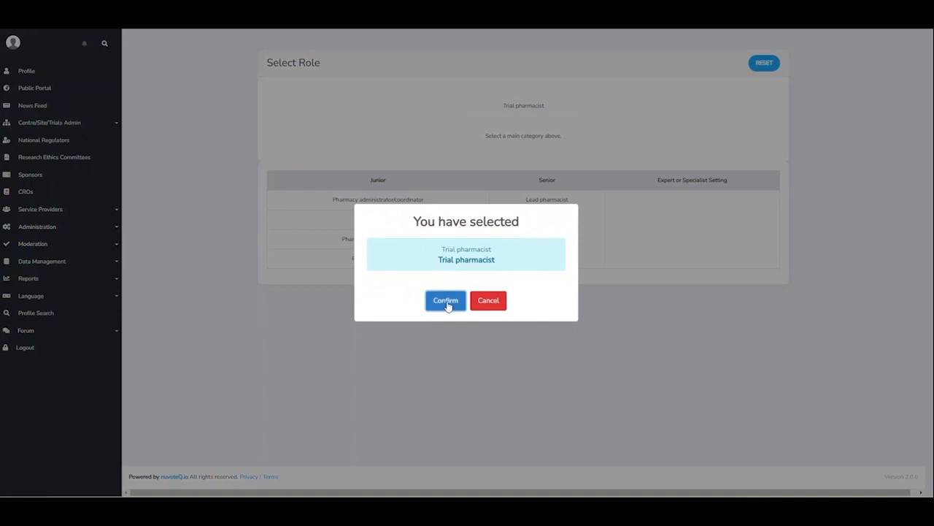
{"action": "left_click", "coordinate": [447, 303]}
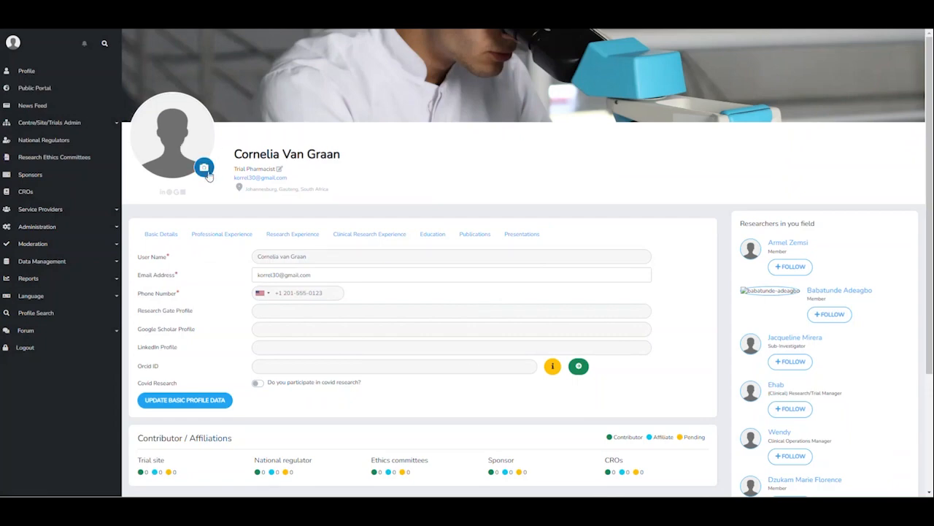
{"action": "left_click", "coordinate": [207, 172]}
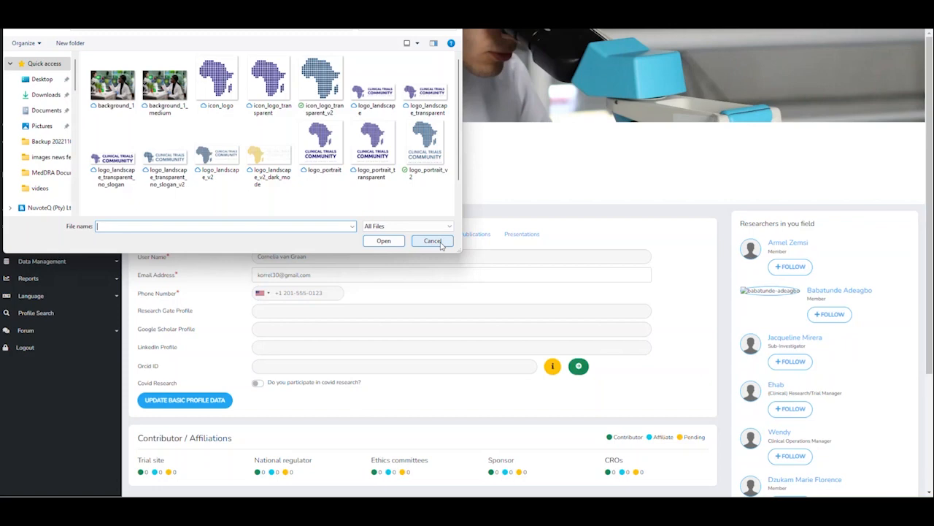
{"action": "left_click", "coordinate": [433, 240]}
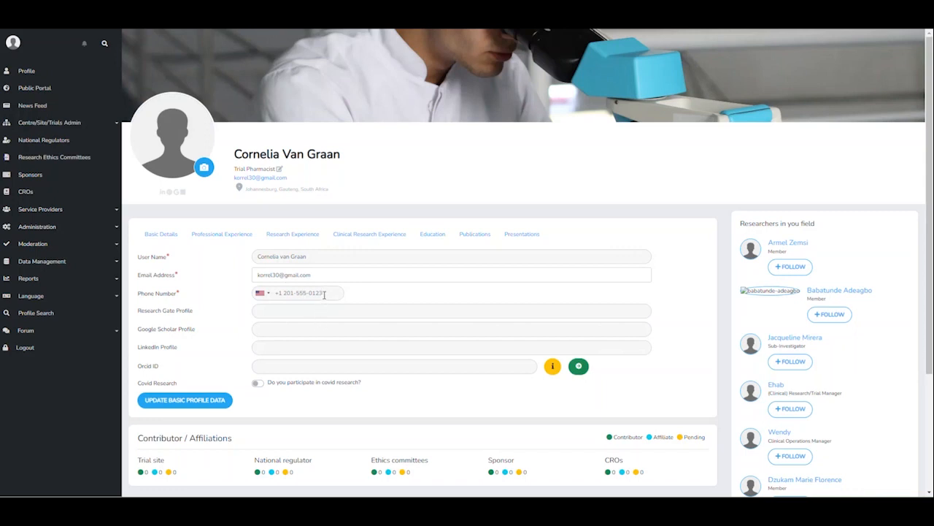
- Set the phone country code to South Africa (+27) and enter the phone number
{"action": "left_click", "coordinate": [264, 293]}
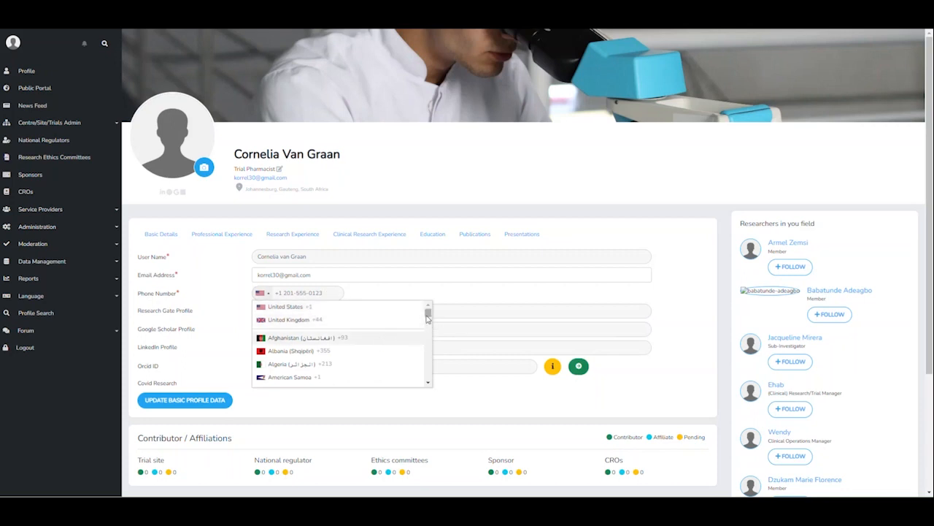
{"action": "left_click_drag", "start_coordinate": [428, 313], "coordinate": [429, 364]}
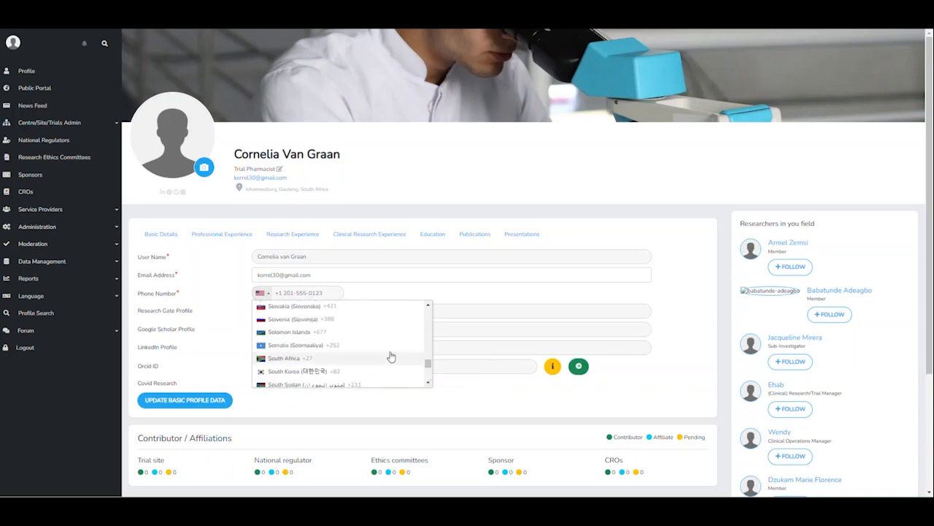
{"action": "left_click", "coordinate": [297, 358]}
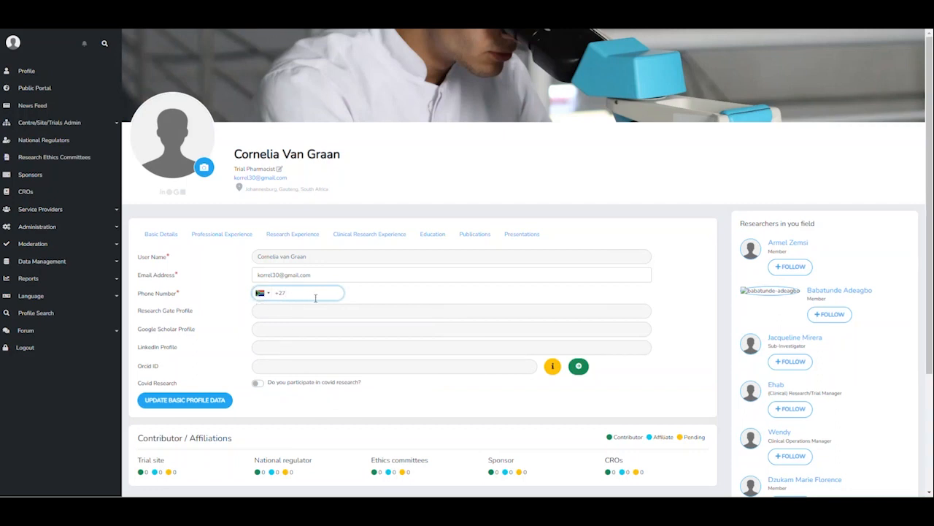
{"action": "type", "text": "8477"}
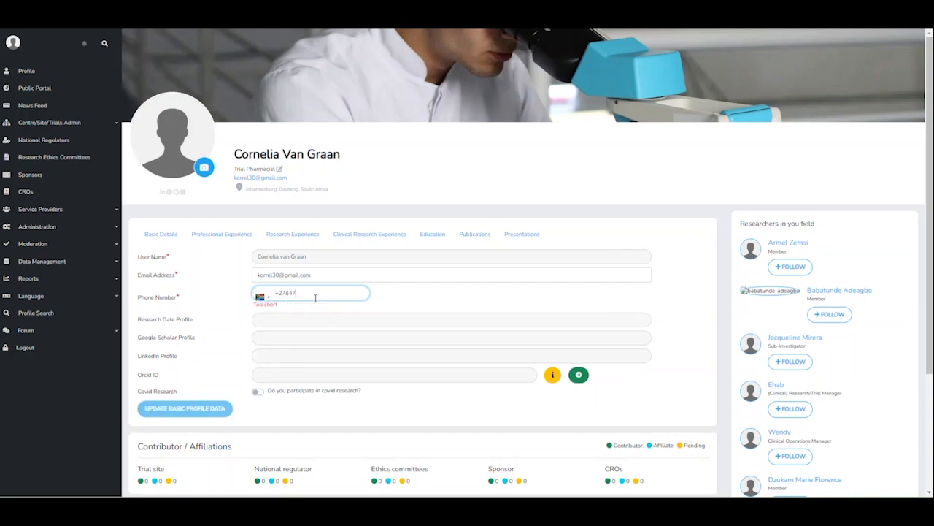
{"action": "type", "text": "6386"}
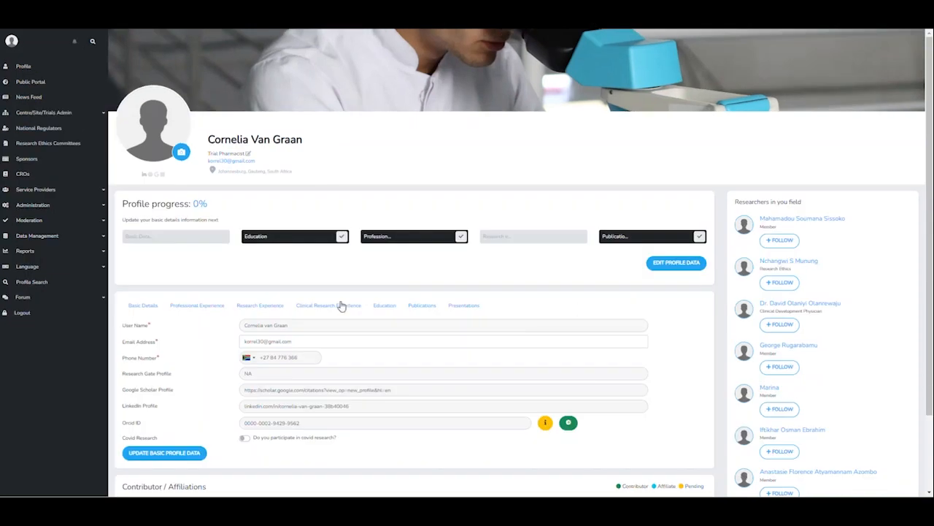
- Add a Data Scientist position at nuvoteQ, started 2019 and ongoing, and save it
{"action": "left_click", "coordinate": [208, 306]}
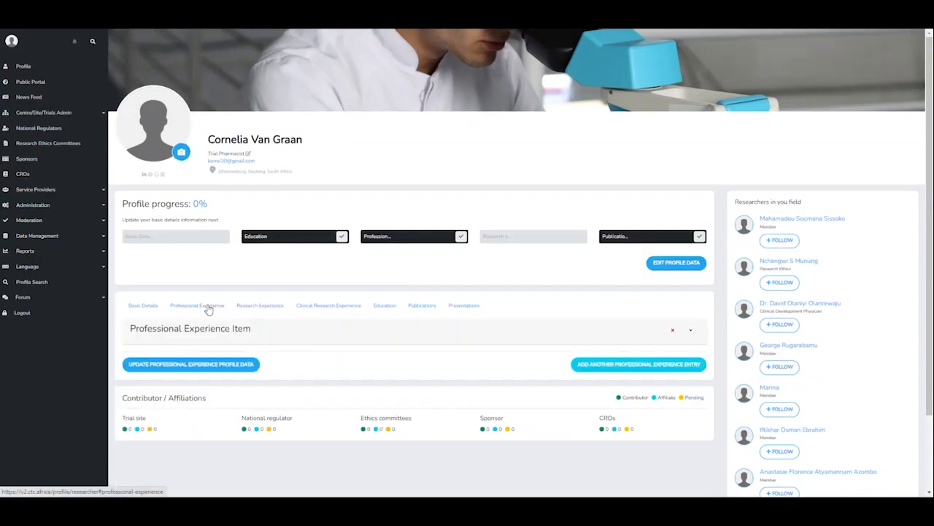
{"action": "left_click", "coordinate": [691, 333]}
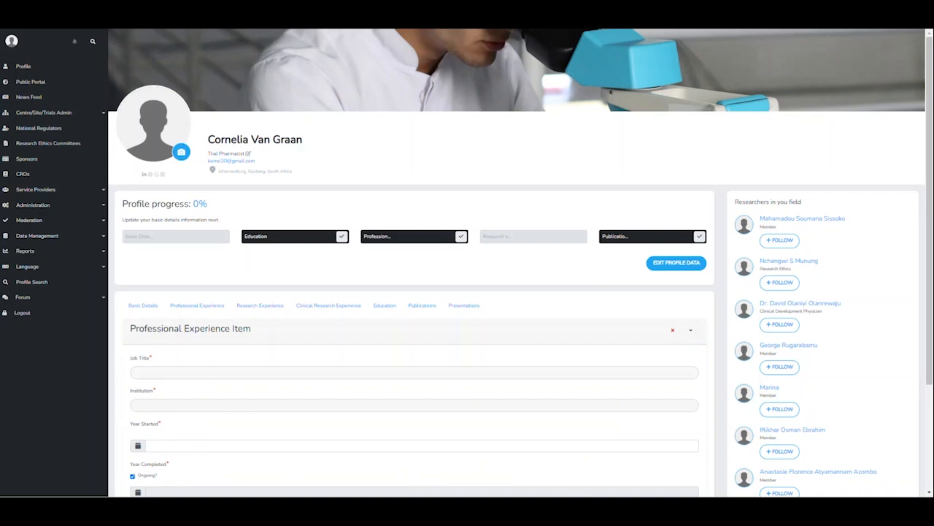
{"action": "scroll", "coordinate": [383, 339], "scroll_direction": "down", "scroll_amount": 1}
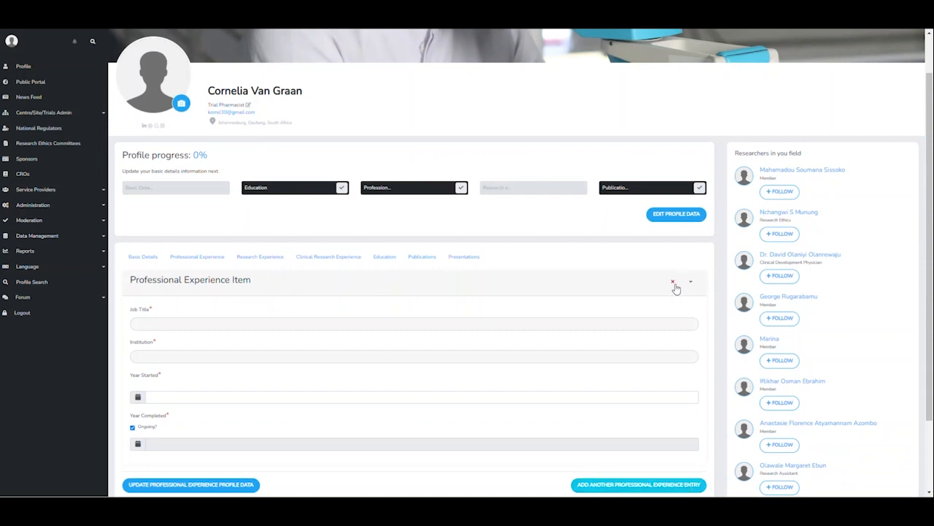
{"action": "left_click", "coordinate": [172, 322]}
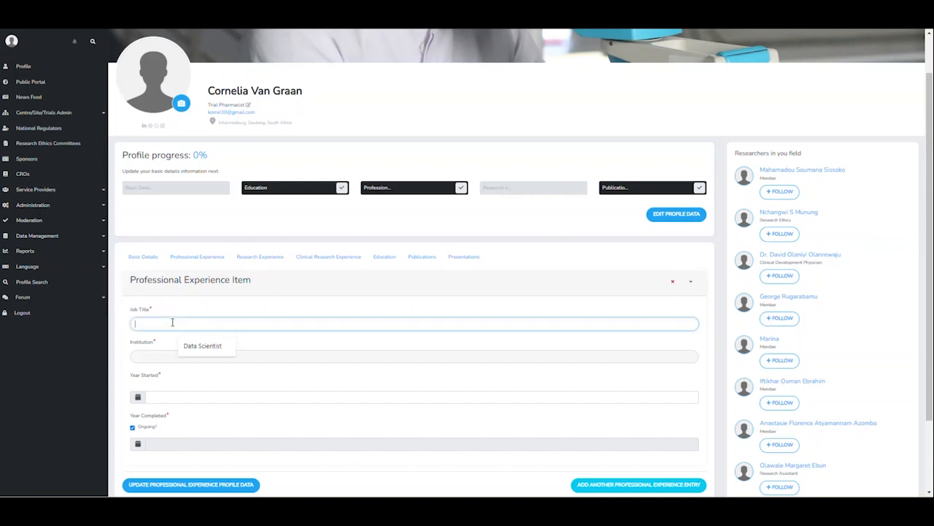
{"action": "left_click", "coordinate": [200, 346]}
{"action": "left_click", "coordinate": [171, 355]}
{"action": "left_click", "coordinate": [194, 380]}
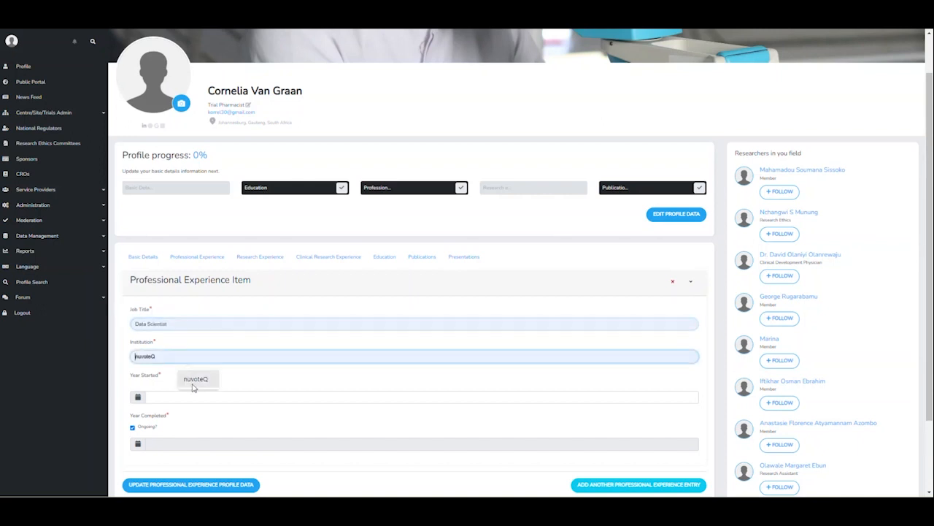
{"action": "left_click", "coordinate": [179, 392]}
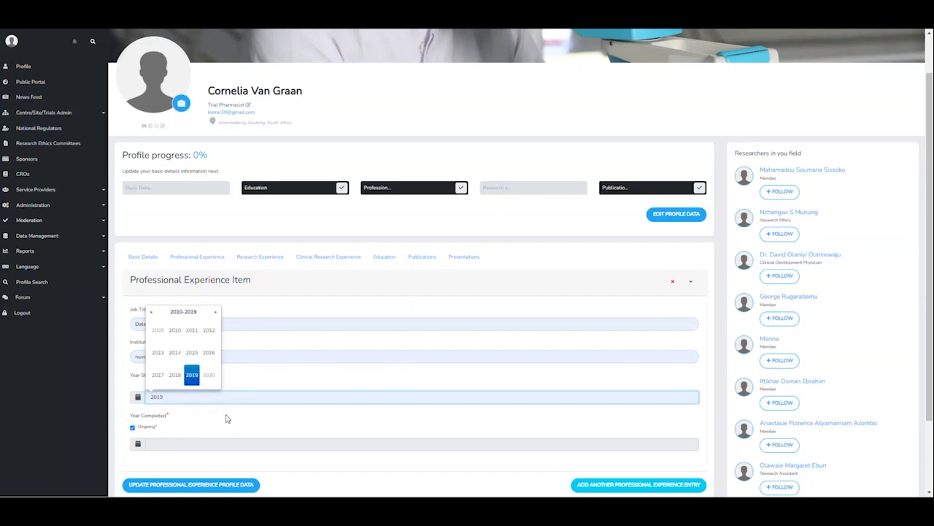
{"action": "left_click", "coordinate": [227, 419]}
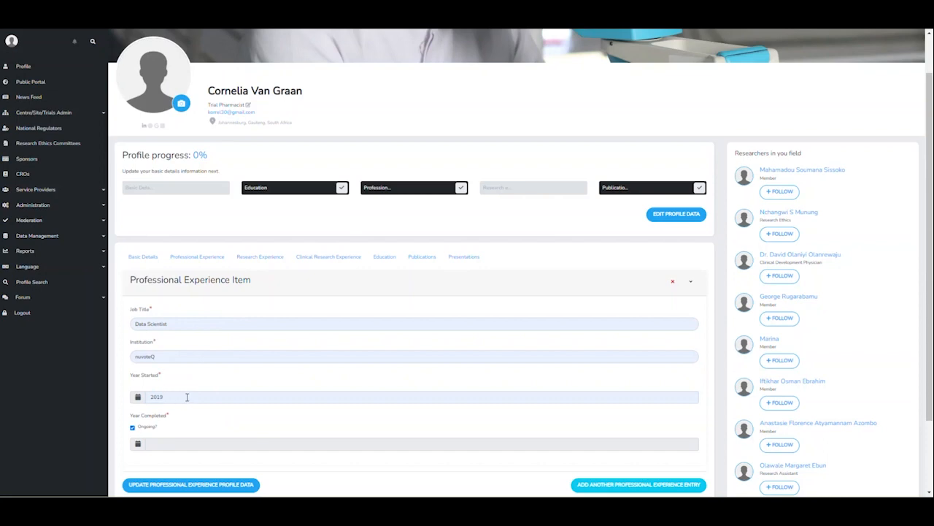
{"action": "left_click", "coordinate": [216, 487]}
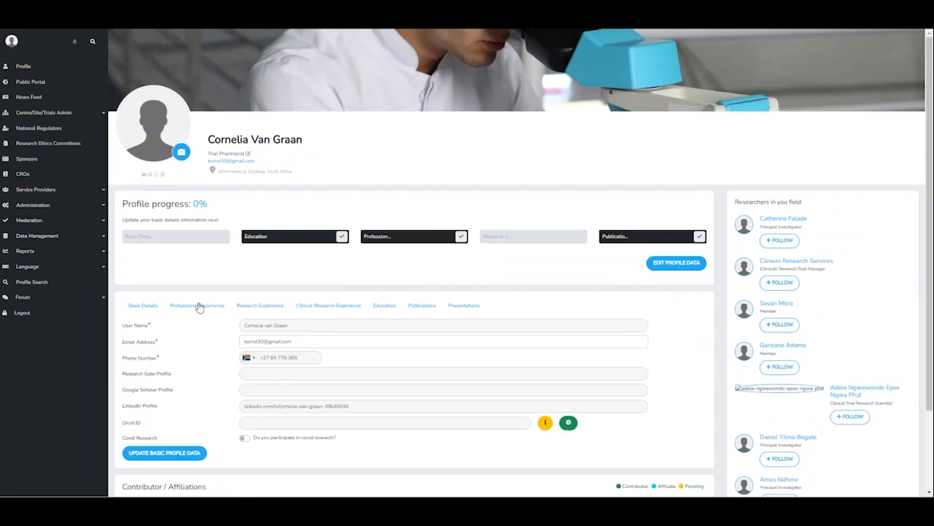
{"action": "left_click", "coordinate": [198, 305]}
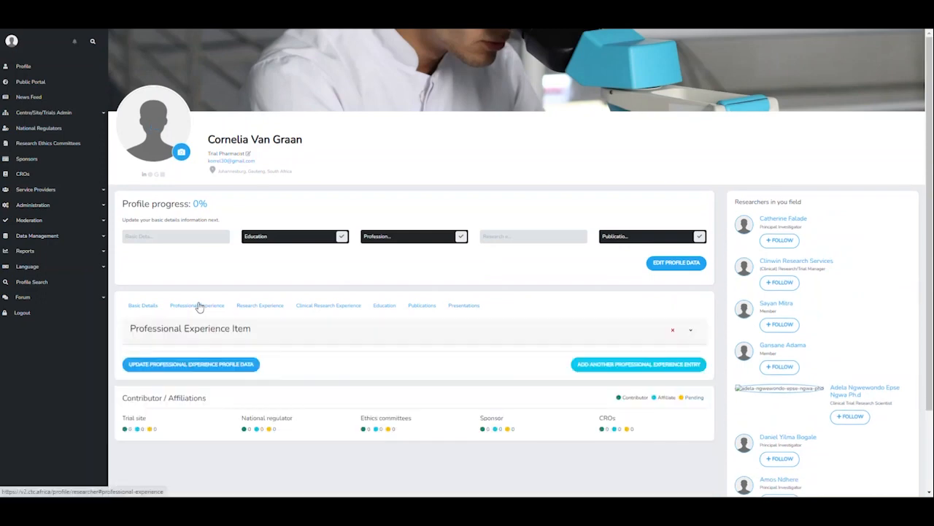
- Add a new experience entry with job title Project Manager at nuvoteQ
{"action": "left_click", "coordinate": [643, 365]}
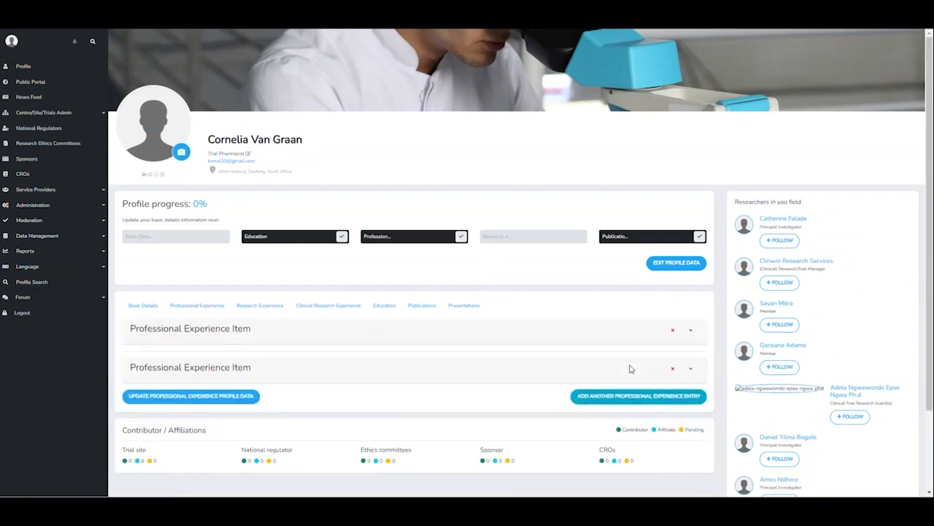
{"action": "left_click", "coordinate": [690, 369]}
{"action": "left_click", "coordinate": [182, 410]}
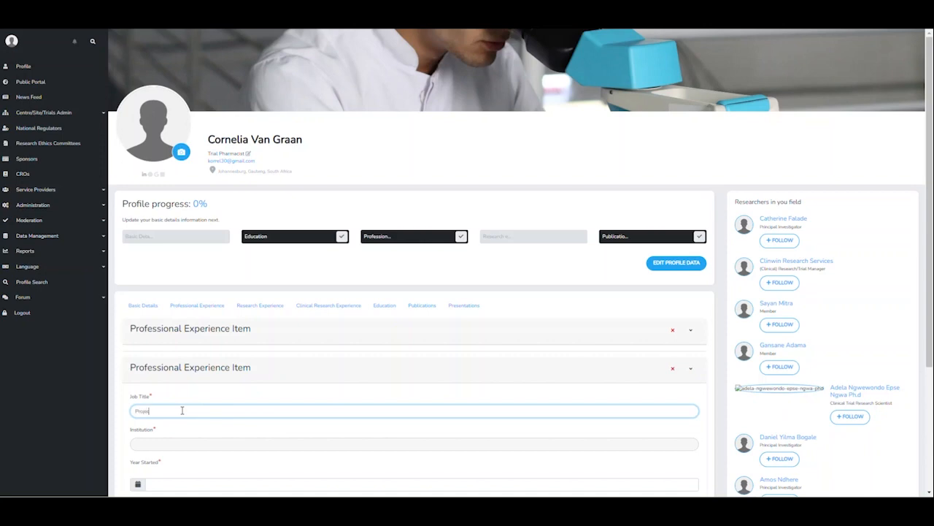
{"action": "type", "text": "Project Manager"}
{"action": "left_click", "coordinate": [187, 439]}
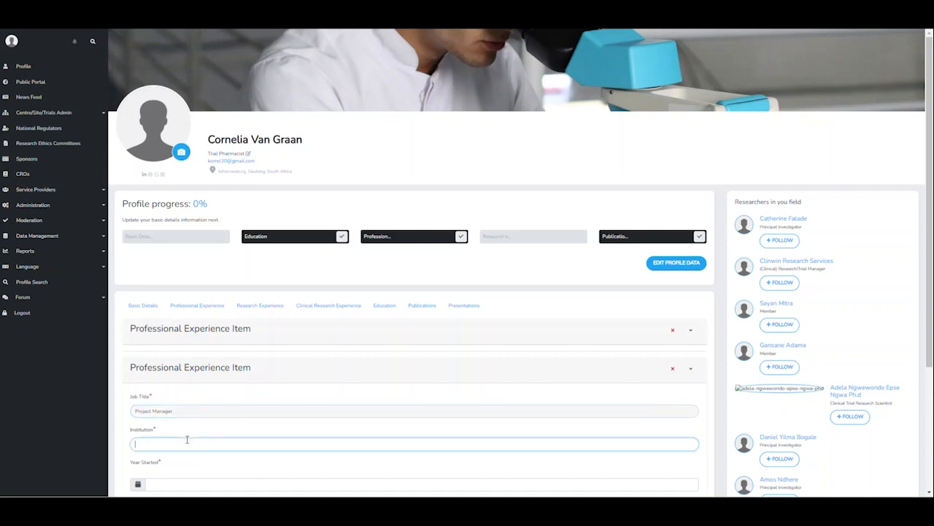
{"action": "type", "text": "novoteQ"}
- Set the entry's years to 2015–2019 and save both experience entries
{"action": "scroll", "coordinate": [184, 441], "scroll_direction": "down", "scroll_amount": 1}
{"action": "left_click", "coordinate": [171, 434]}
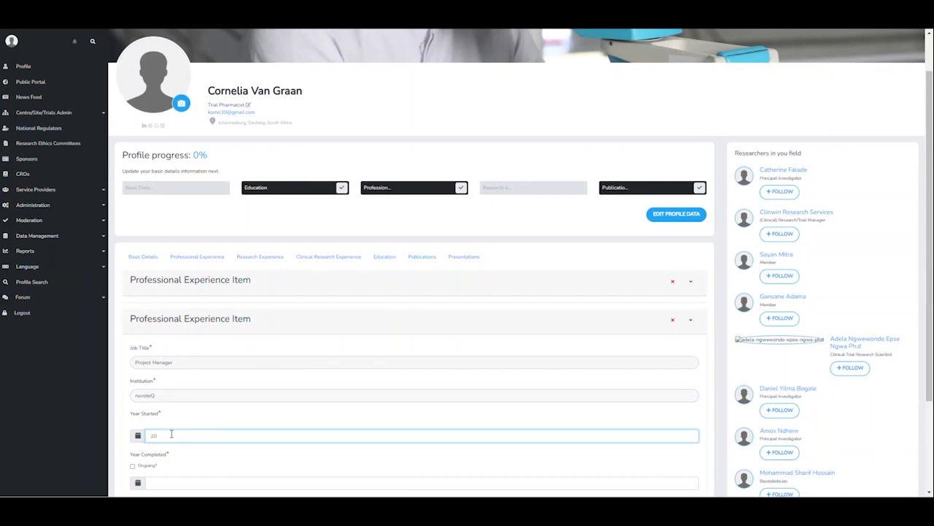
{"action": "type", "text": "2015"}
{"action": "scroll", "coordinate": [170, 433], "scroll_direction": "down", "scroll_amount": 1}
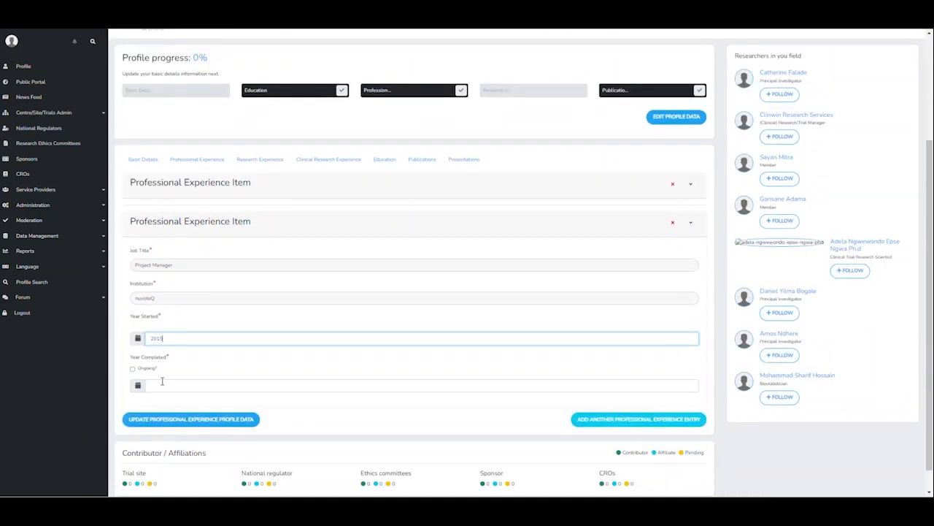
{"action": "left_click", "coordinate": [162, 383]}
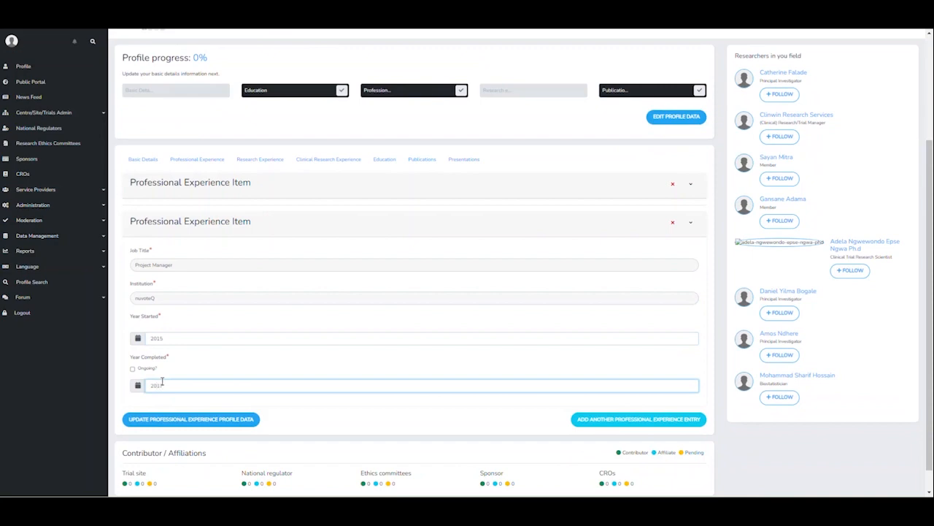
{"action": "type", "text": "2019"}
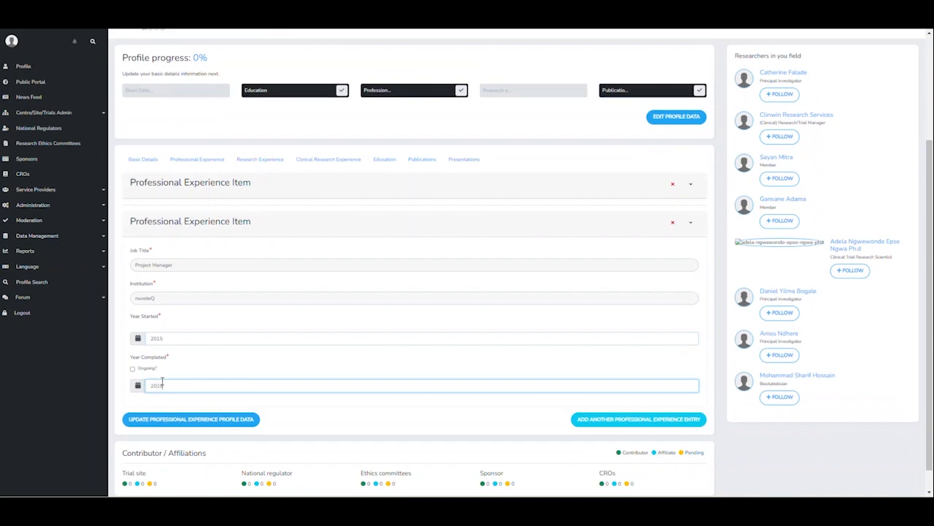
{"action": "left_click", "coordinate": [192, 421]}
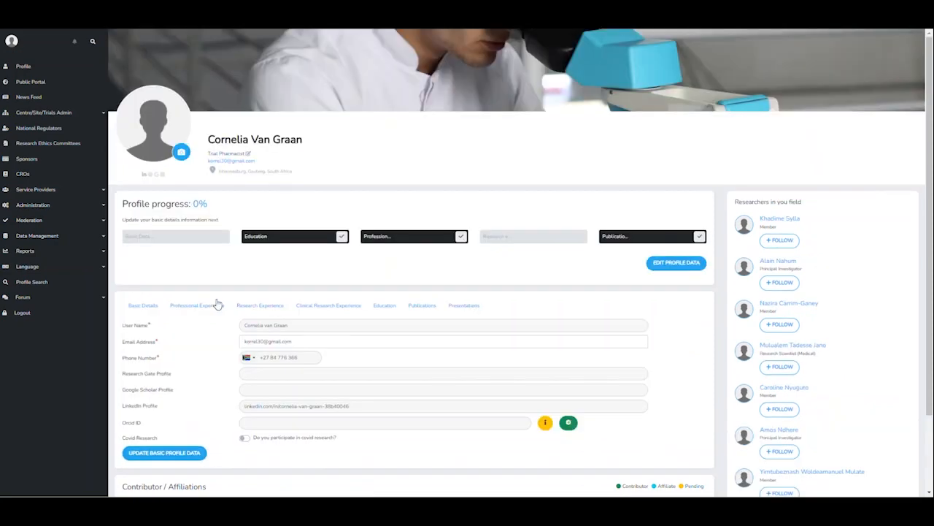
- Check both saved experience entries, then go to the Research Experience form
{"action": "left_click", "coordinate": [217, 304]}
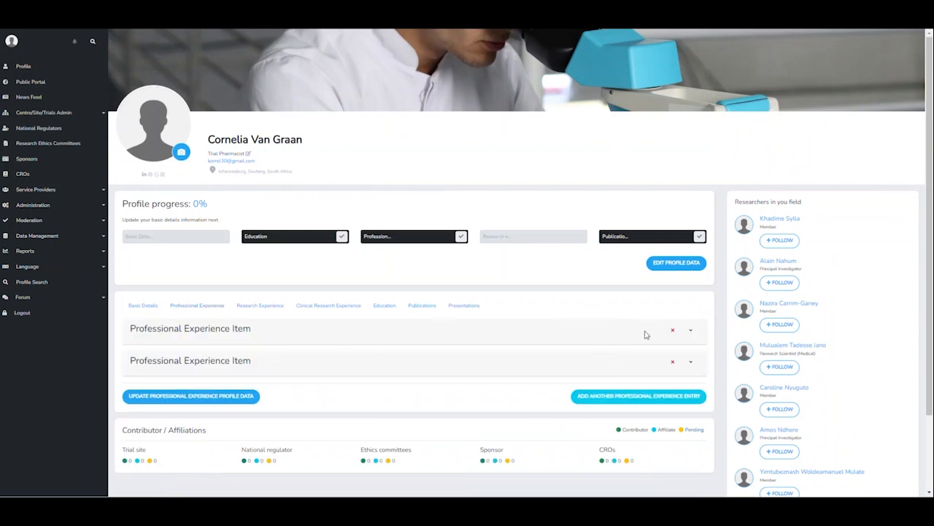
{"action": "left_click", "coordinate": [690, 331]}
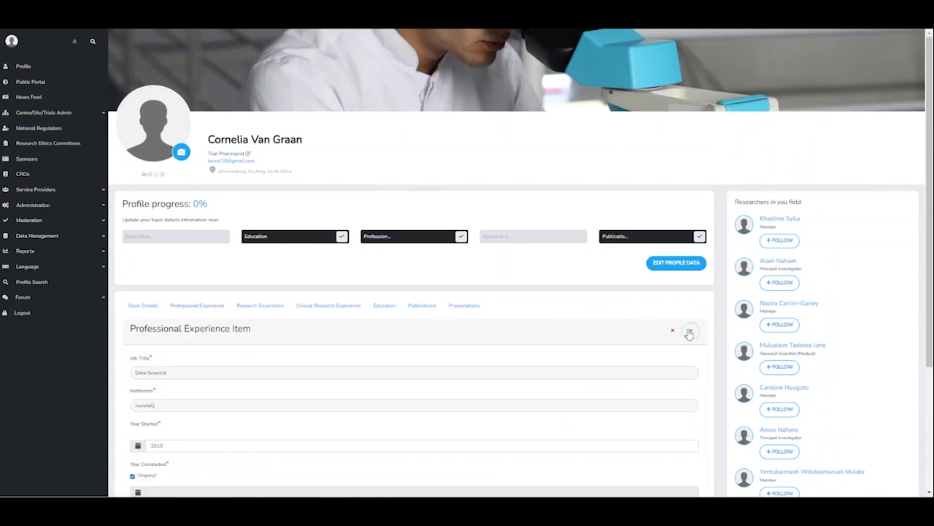
{"action": "left_click", "coordinate": [689, 331]}
{"action": "left_click", "coordinate": [690, 363]}
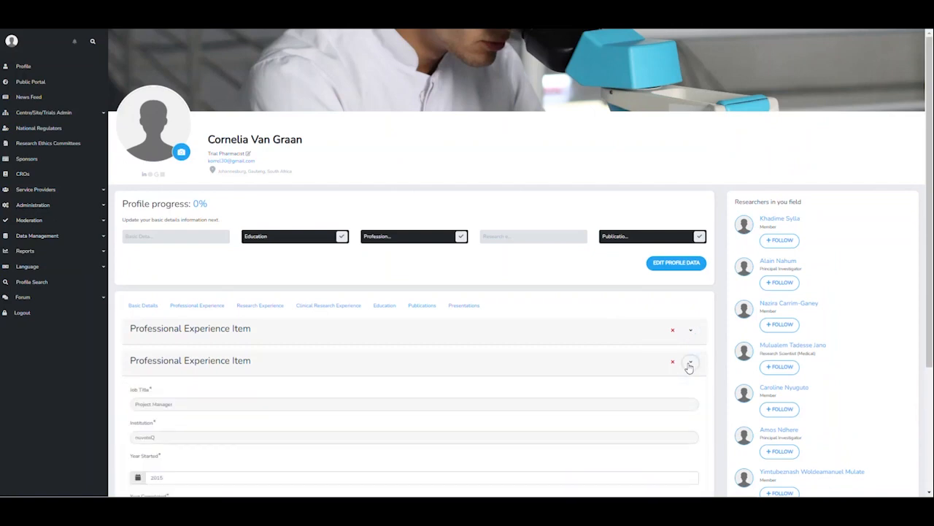
{"action": "left_click", "coordinate": [689, 365]}
{"action": "left_click", "coordinate": [261, 305]}
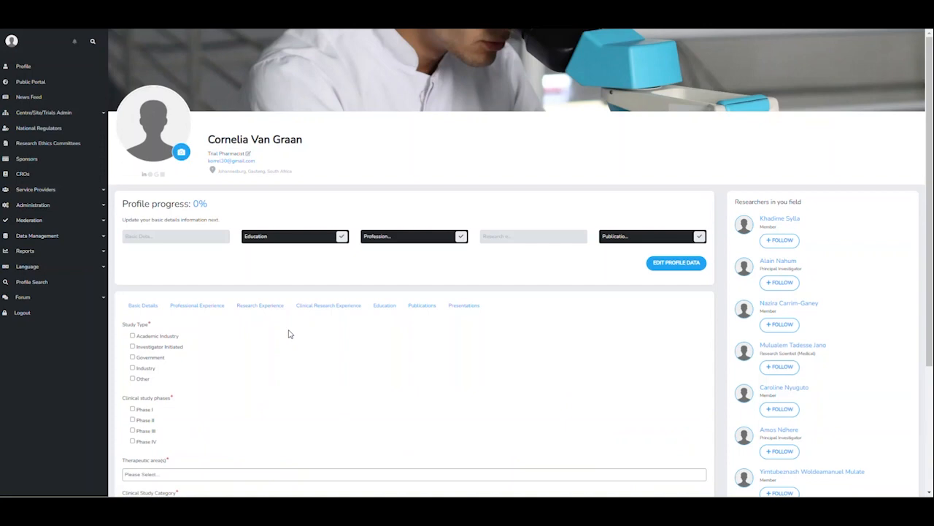
{"action": "scroll", "coordinate": [304, 344], "scroll_direction": "down", "scroll_amount": 3}
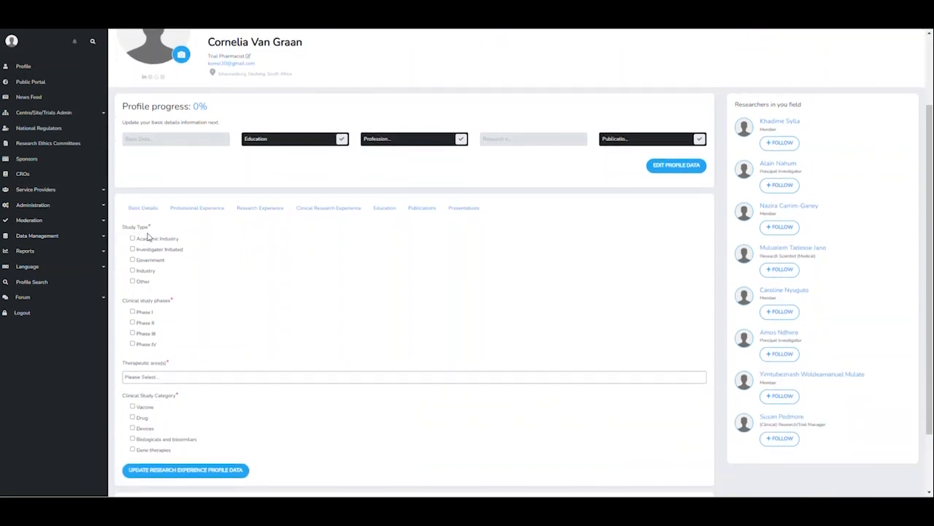
{"action": "scroll", "coordinate": [199, 325], "scroll_direction": "down", "scroll_amount": 1}
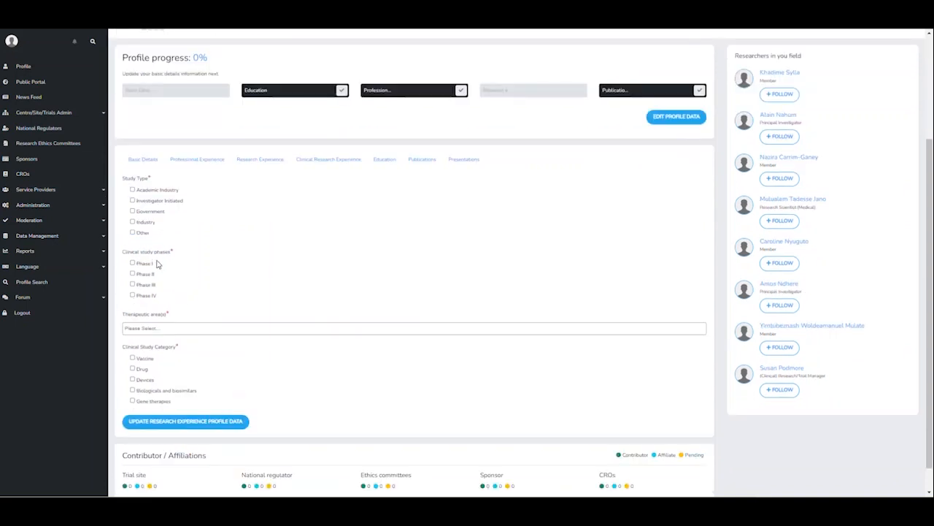
{"action": "left_click", "coordinate": [188, 328]}
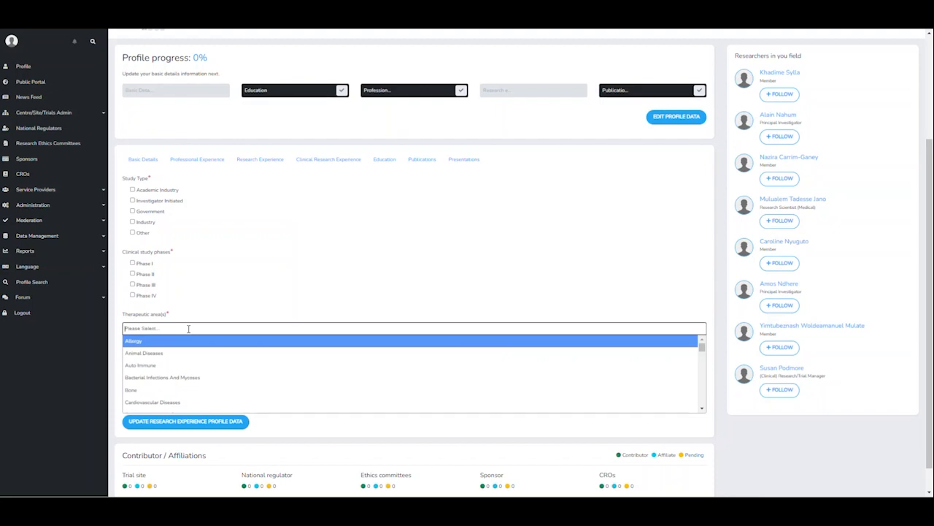
{"action": "type", "text": "tu"}
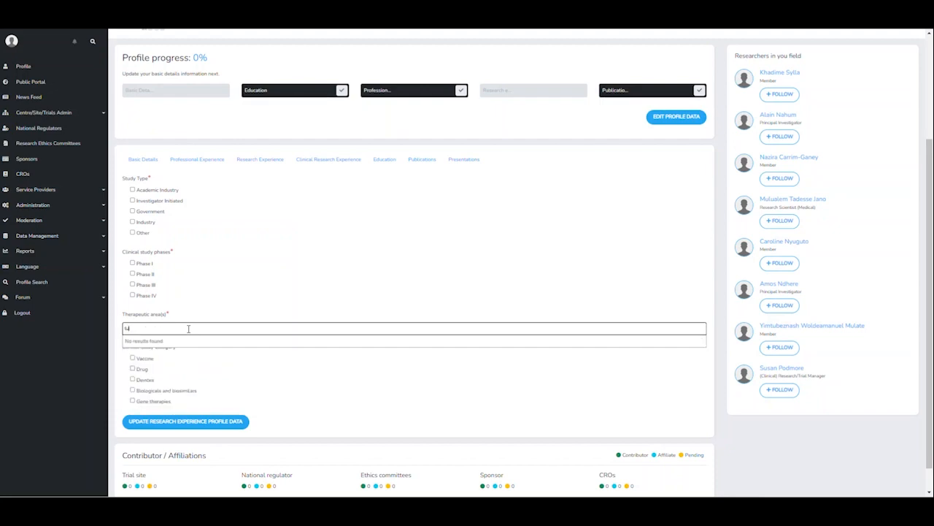
{"action": "key", "text": "BackSpace"}
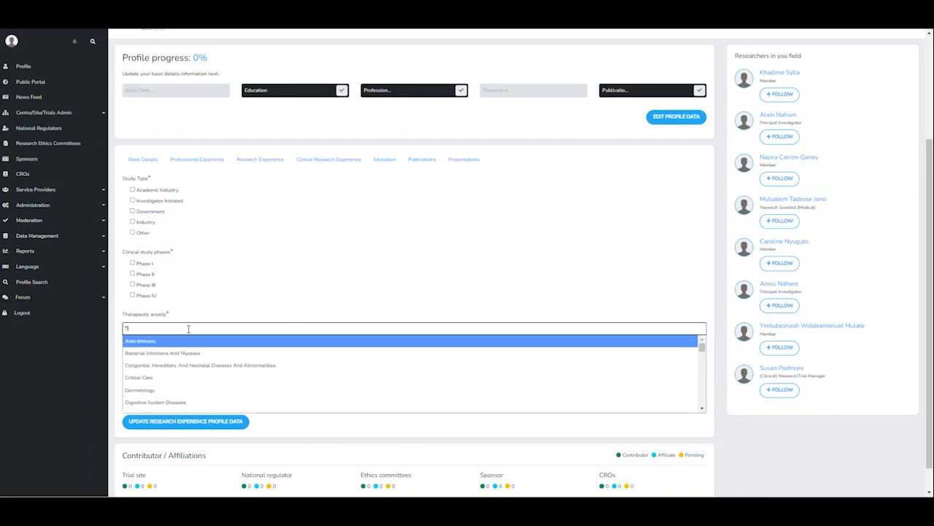
{"action": "type", "text": "b"}
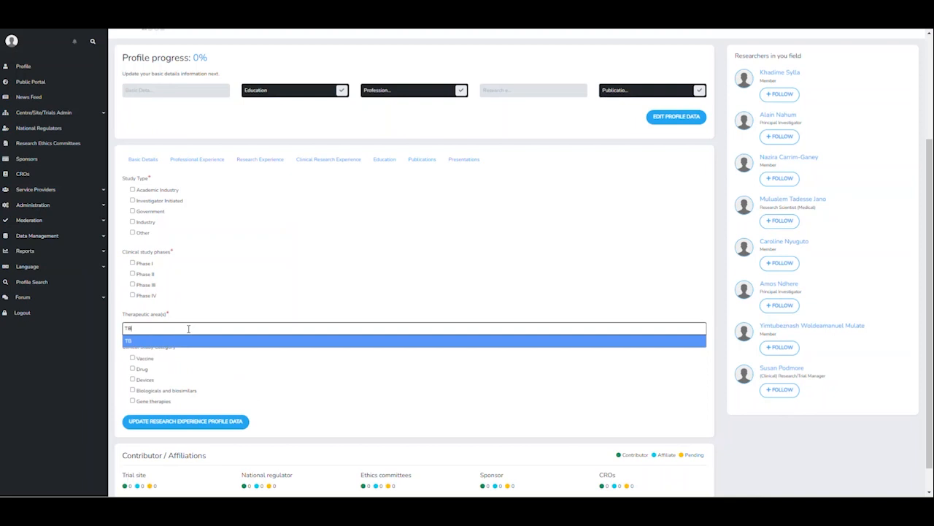
{"action": "key", "text": "BackSpace"}
{"action": "key", "text": "BackSpace"}
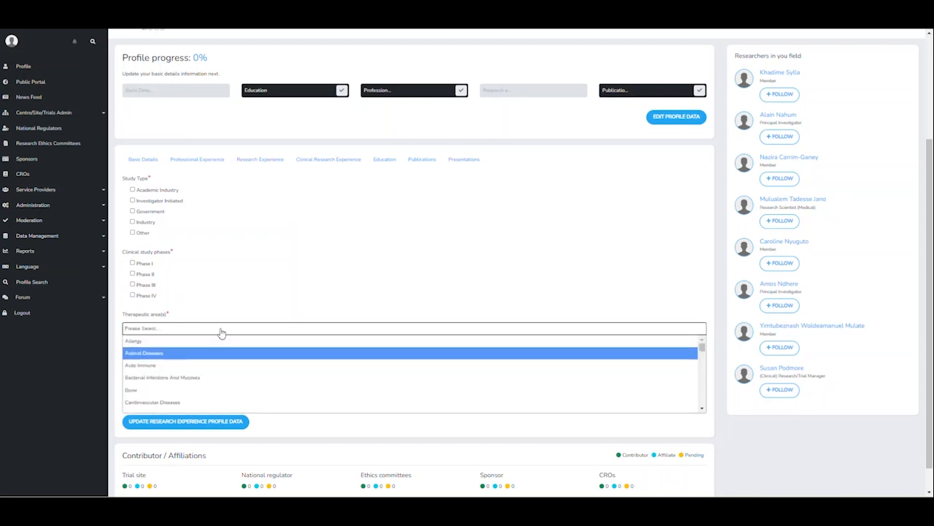
{"action": "left_click", "coordinate": [273, 257]}
{"action": "scroll", "coordinate": [238, 367], "scroll_direction": "down", "scroll_amount": 1}
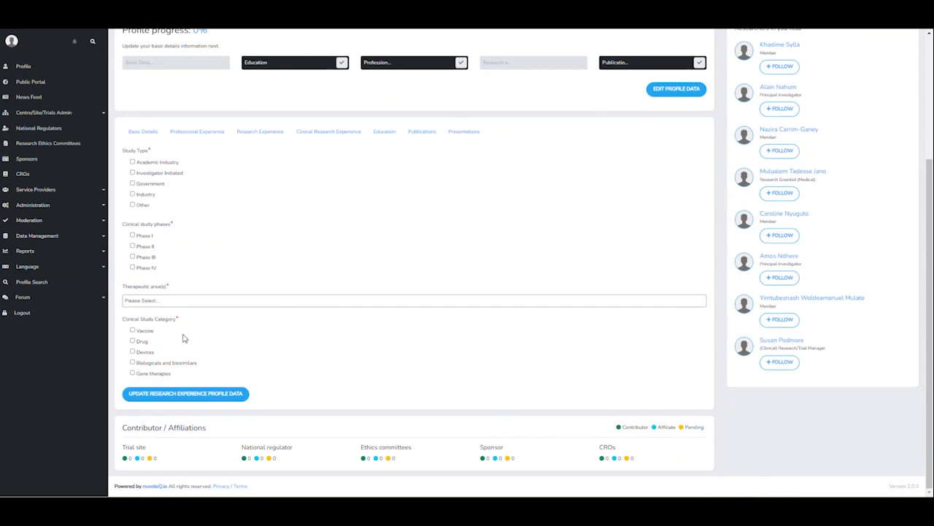
{"action": "scroll", "coordinate": [211, 310], "scroll_direction": "up", "scroll_amount": 1}
- Look at the empty Clinical Research Item, then move on to the Education section
{"action": "left_click", "coordinate": [323, 230]}
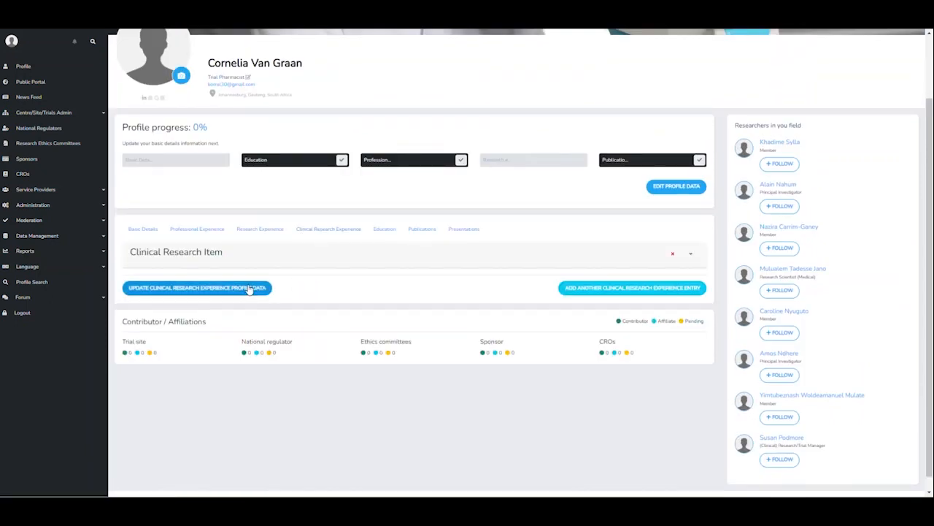
{"action": "left_click", "coordinate": [690, 254]}
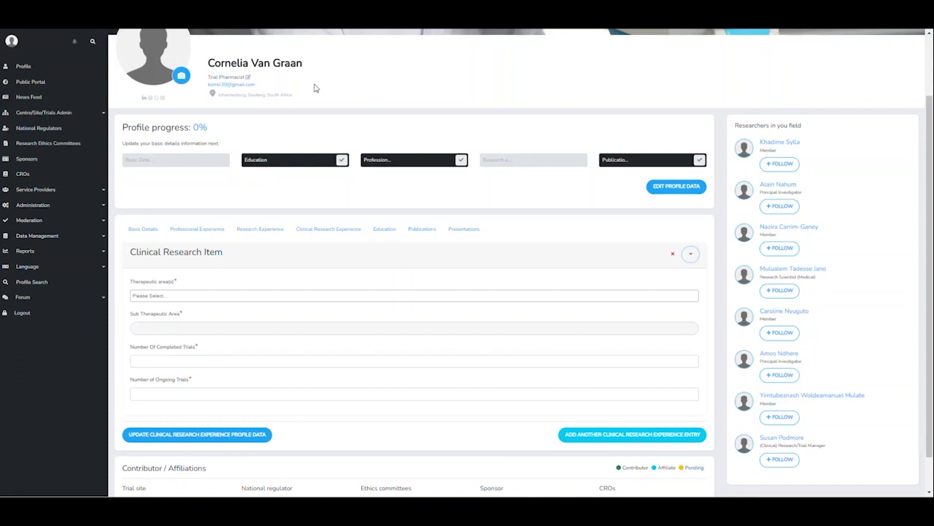
{"action": "left_click", "coordinate": [378, 232]}
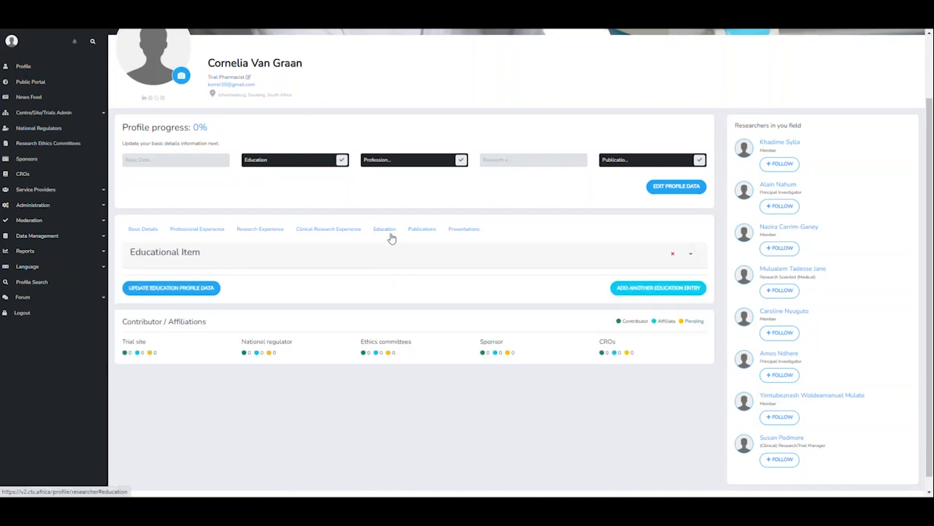
- Fill the educational item with MSc. Medical Criminalistics at University of Pretoria
{"action": "left_click", "coordinate": [692, 256]}
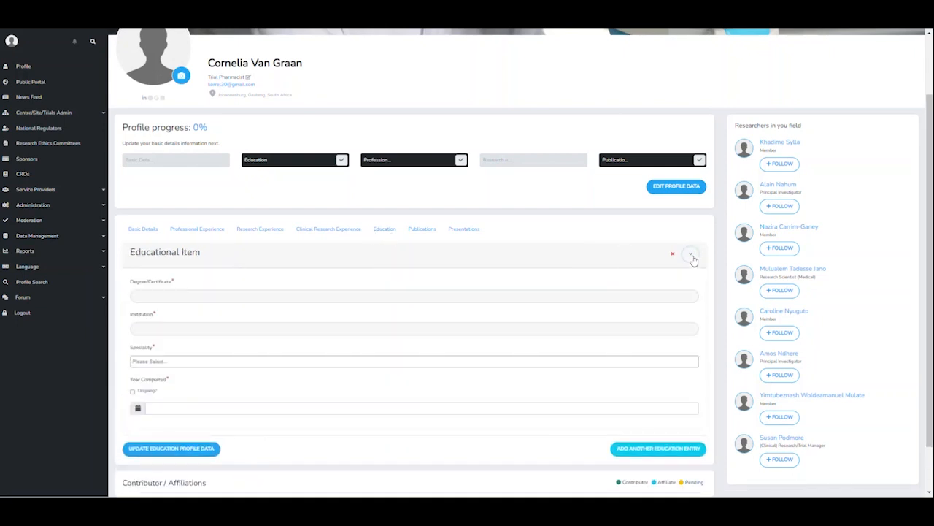
{"action": "left_click", "coordinate": [161, 296]}
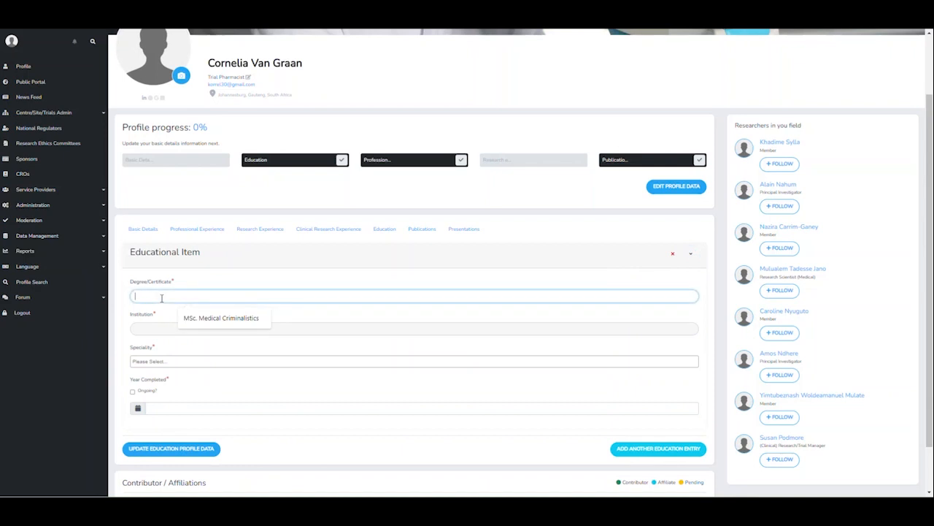
{"action": "left_click", "coordinate": [202, 318]}
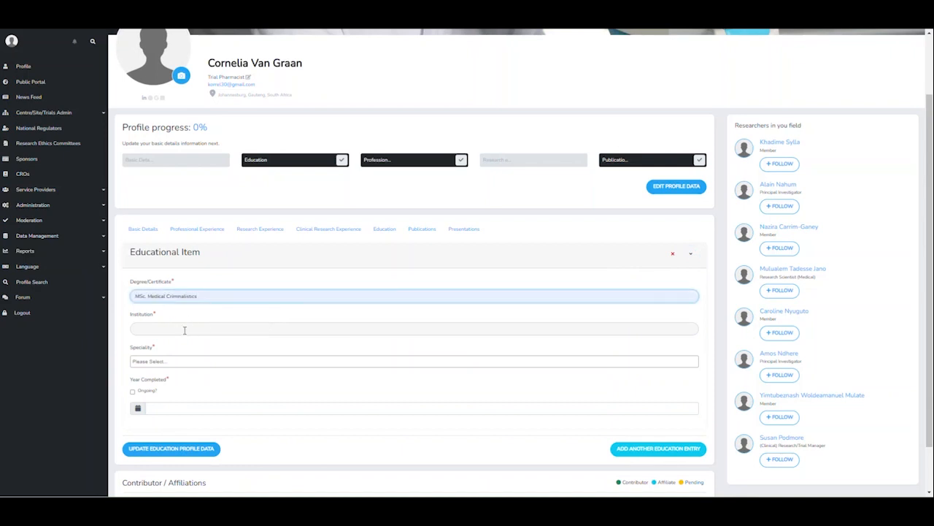
{"action": "left_click", "coordinate": [183, 327]}
{"action": "left_click", "coordinate": [208, 353]}
- Add Forensic Science as speciality, set completion to 2015-12-31, and save the education entry
{"action": "left_click", "coordinate": [189, 361]}
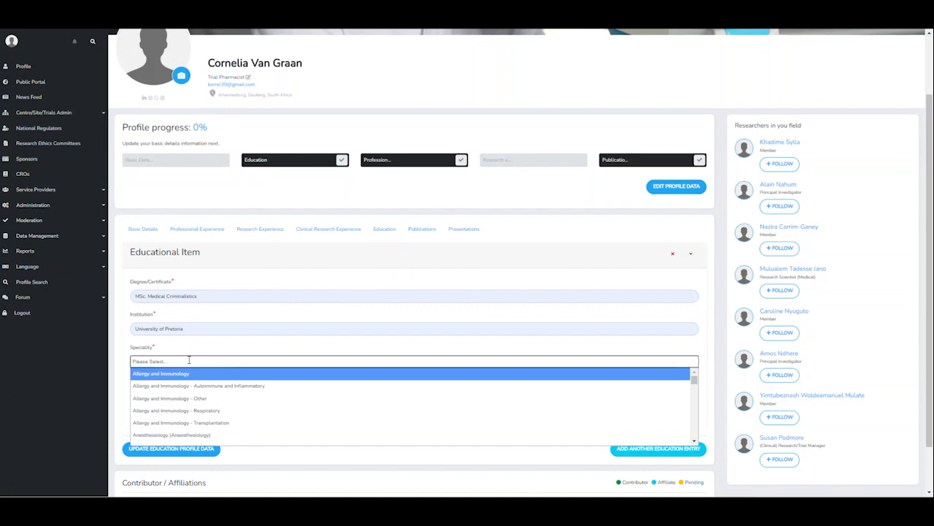
{"action": "type", "text": "Fo"}
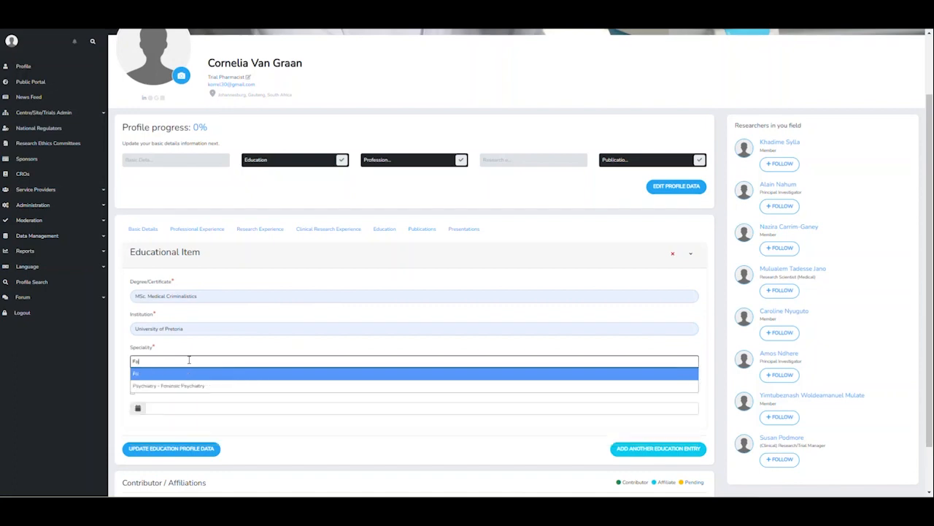
{"action": "type", "text": "rensic S"}
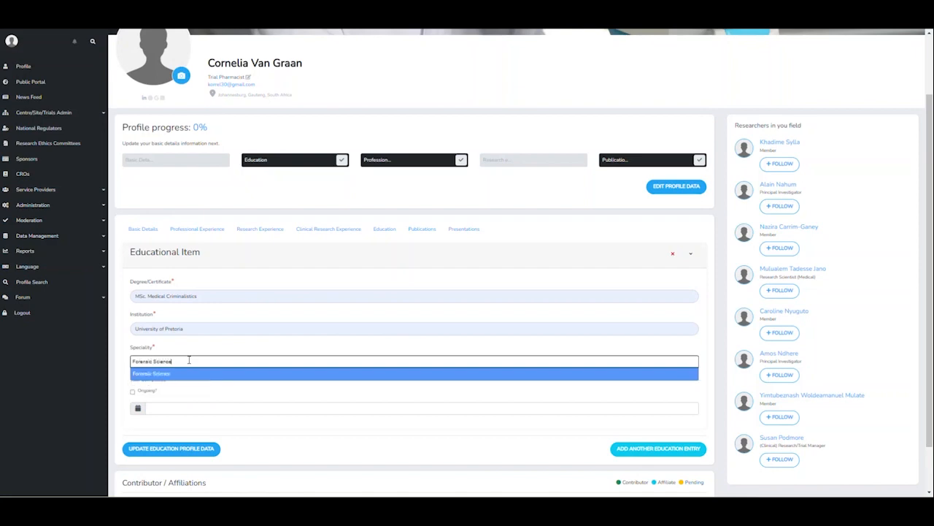
{"action": "type", "text": "cience"}
{"action": "key", "text": "Return"}
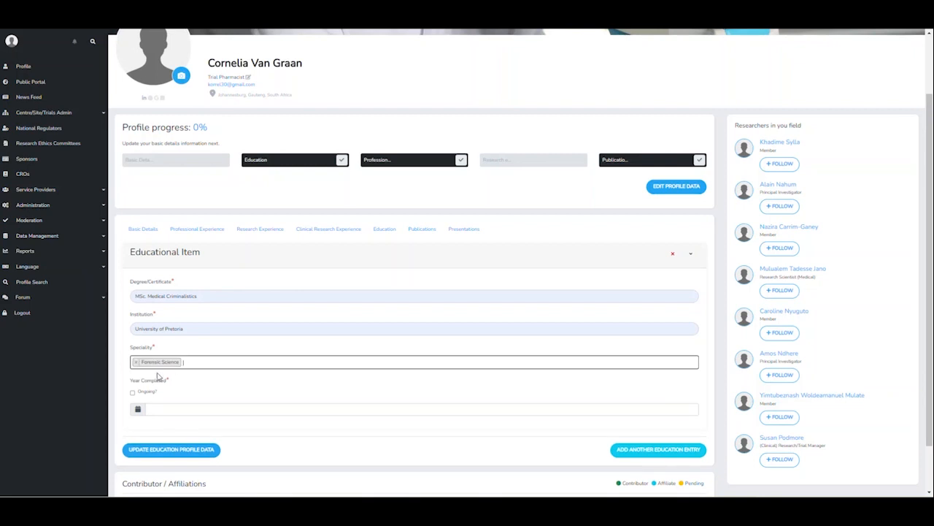
{"action": "left_click", "coordinate": [167, 412]}
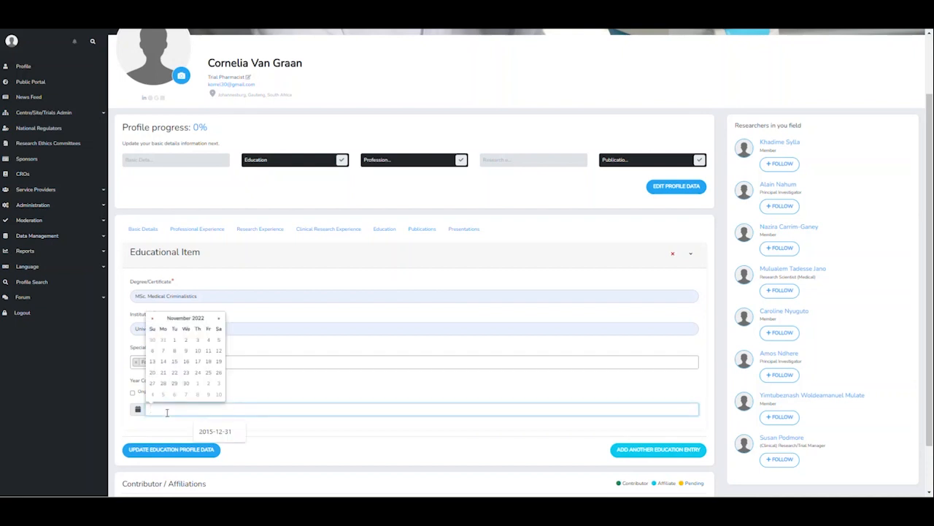
{"action": "left_click", "coordinate": [234, 433]}
{"action": "left_click", "coordinate": [266, 433]}
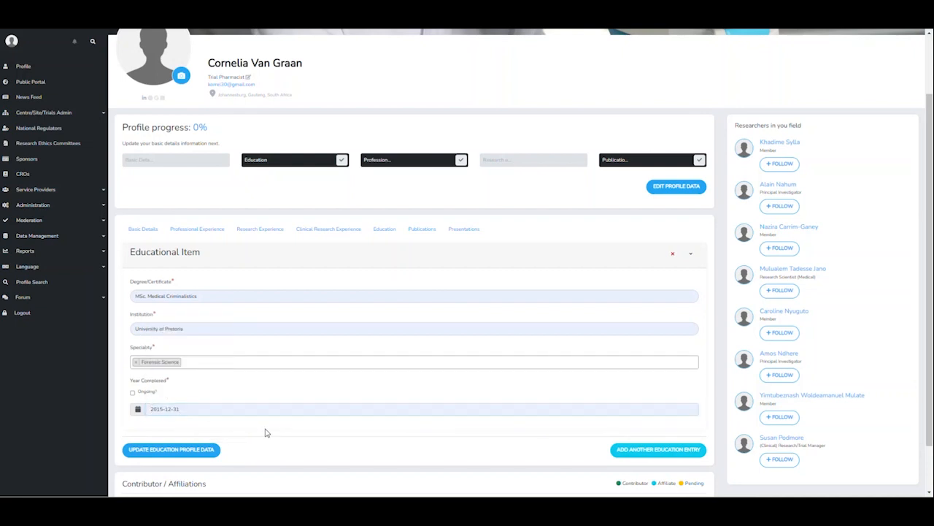
{"action": "left_click", "coordinate": [190, 453]}
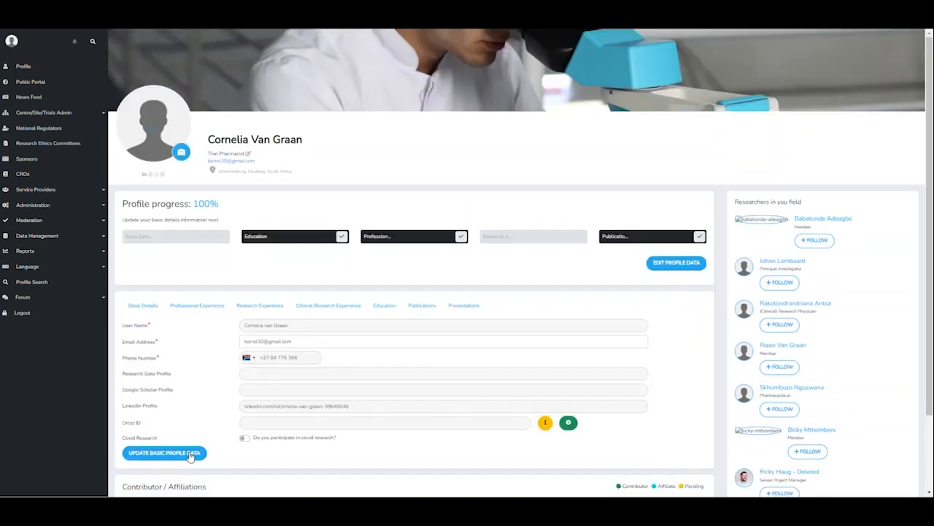
- Search PubMed from the Publications section for the author 'engelbrecht J'
{"action": "left_click", "coordinate": [422, 305]}
{"action": "scroll", "coordinate": [445, 324], "scroll_direction": "down", "scroll_amount": 1}
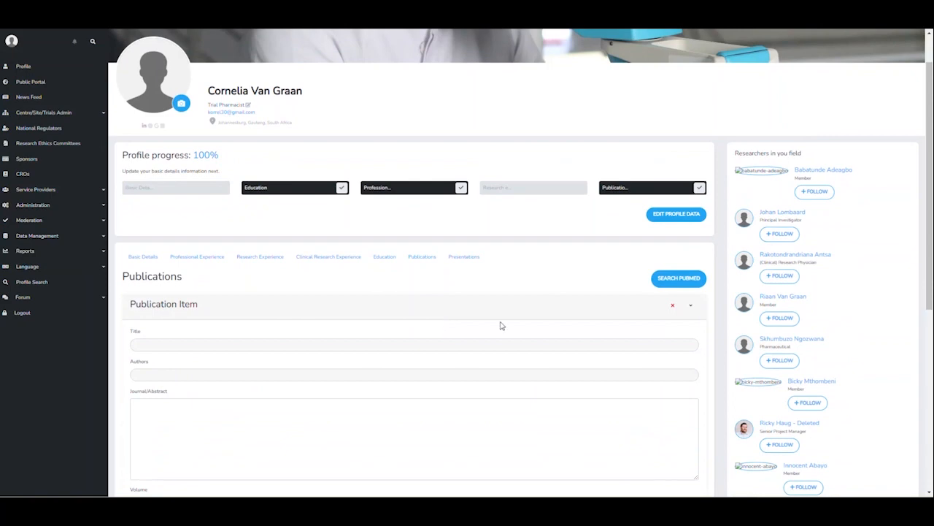
{"action": "left_click", "coordinate": [690, 283]}
{"action": "left_click", "coordinate": [233, 79]}
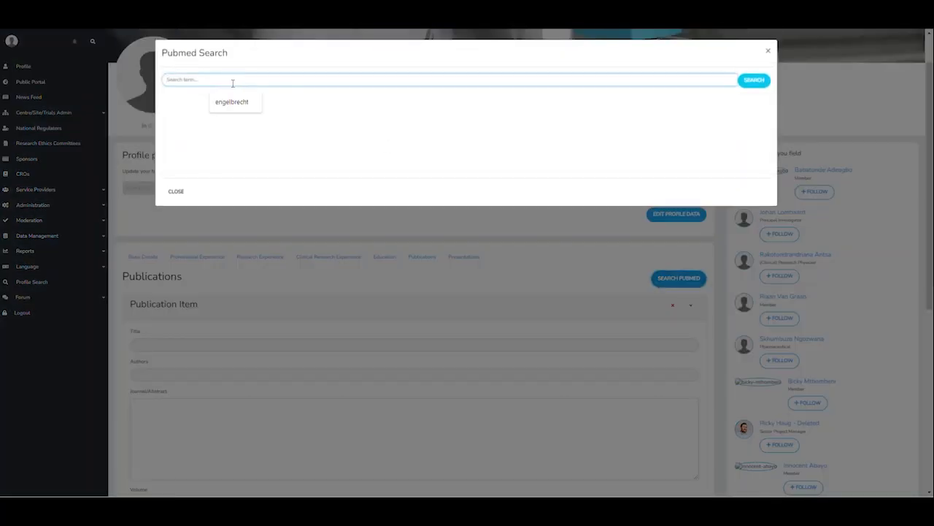
{"action": "type", "text": "engelbrecht J"}
{"action": "left_click", "coordinate": [752, 81]}
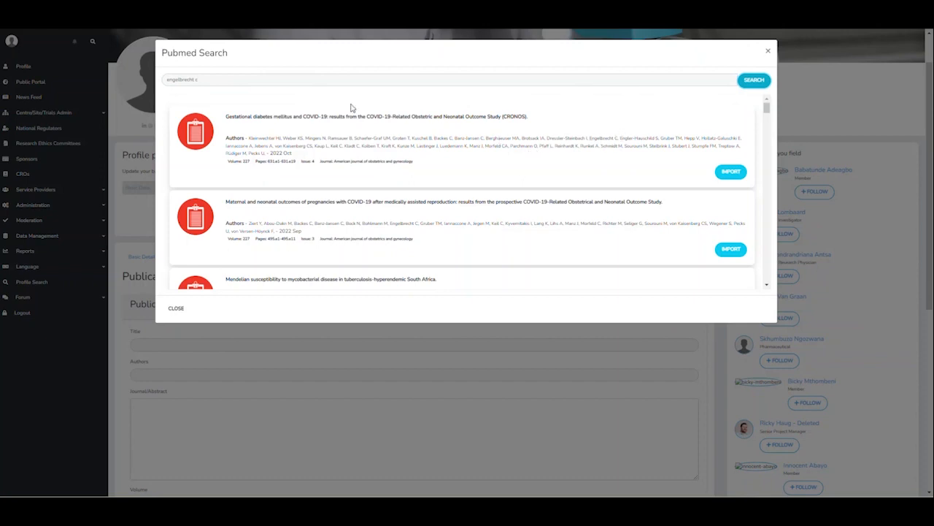
- Import 'Suicide in Pretoria: A retrospective review, 2007 - 2010.' and close the PubMed search
{"action": "scroll", "coordinate": [359, 117], "scroll_direction": "down", "scroll_amount": 1}
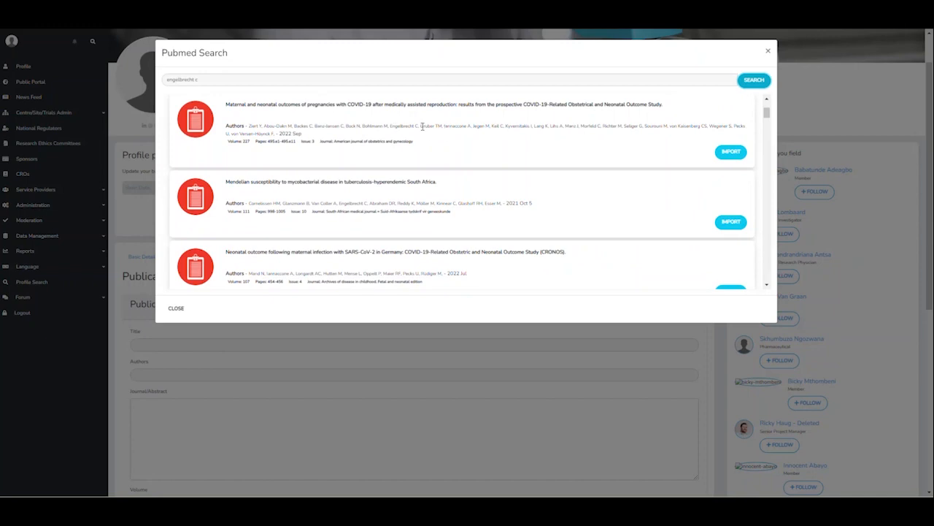
{"action": "scroll", "coordinate": [423, 130], "scroll_direction": "down", "scroll_amount": 2}
{"action": "scroll", "coordinate": [429, 140], "scroll_direction": "down", "scroll_amount": 2}
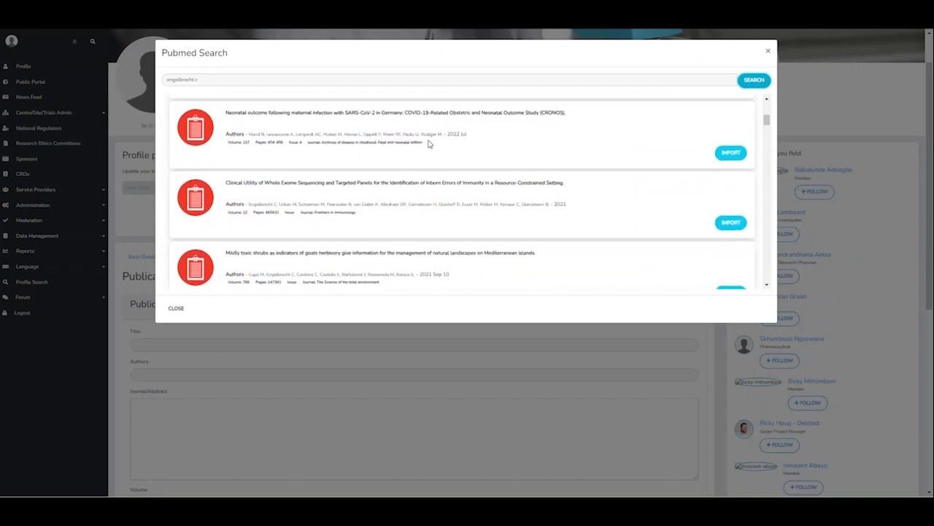
{"action": "scroll", "coordinate": [432, 148], "scroll_direction": "down", "scroll_amount": 5}
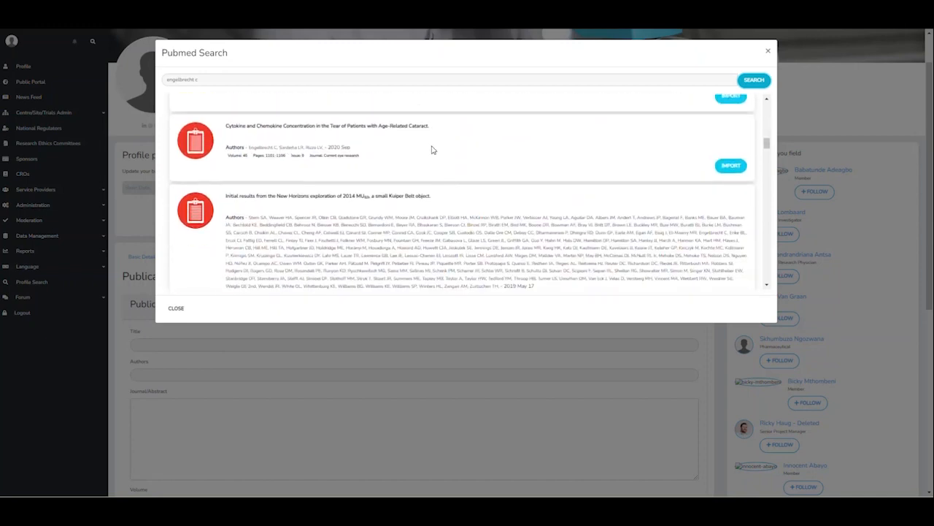
{"action": "scroll", "coordinate": [432, 151], "scroll_direction": "down", "scroll_amount": 4}
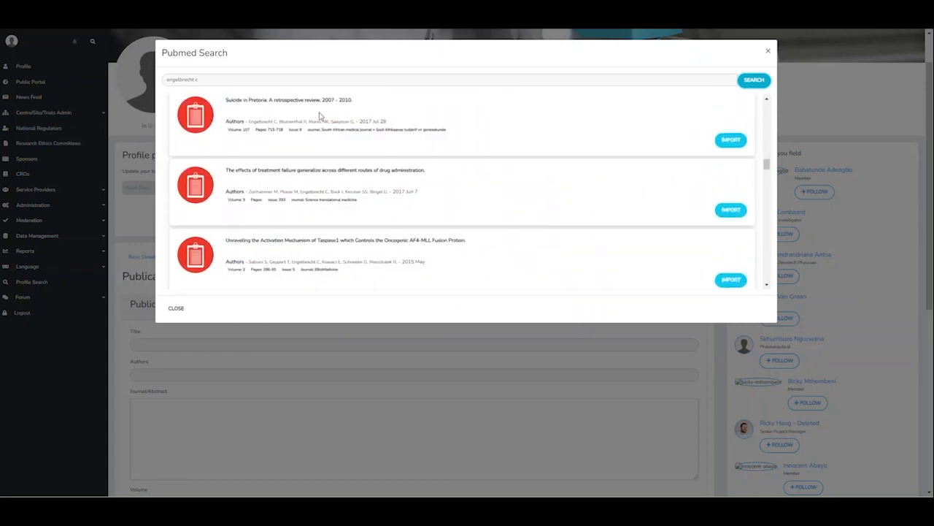
{"action": "left_click", "coordinate": [733, 144]}
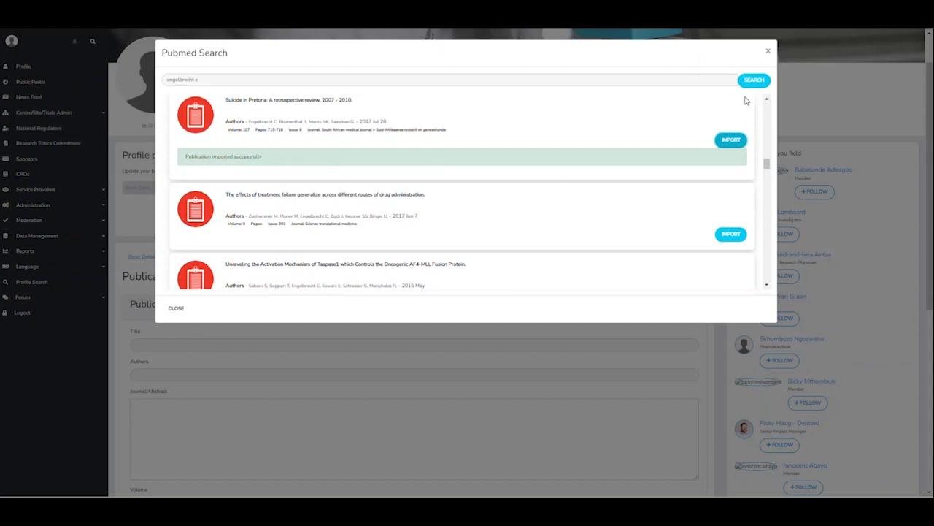
{"action": "left_click", "coordinate": [768, 51]}
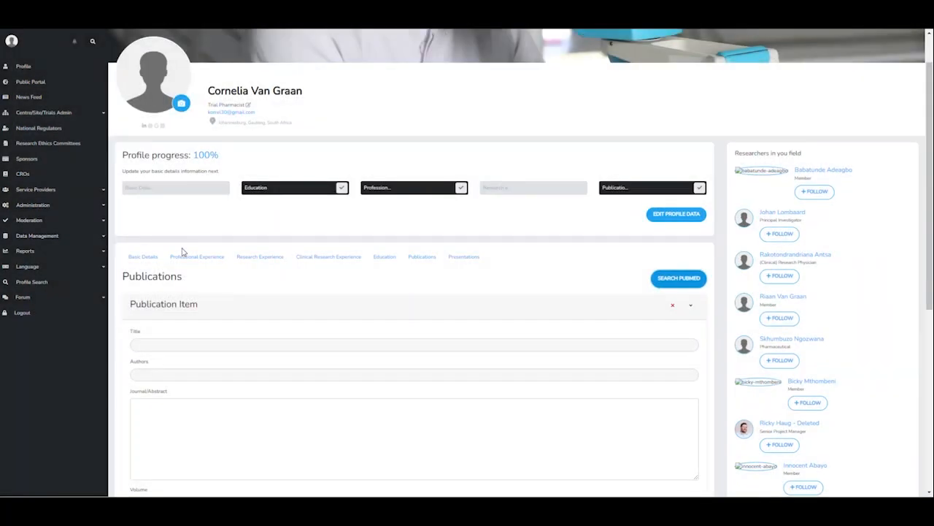
- Reload the profile page from the browser's right-click menu
{"action": "left_click", "coordinate": [464, 257]}
{"action": "left_click", "coordinate": [429, 259]}
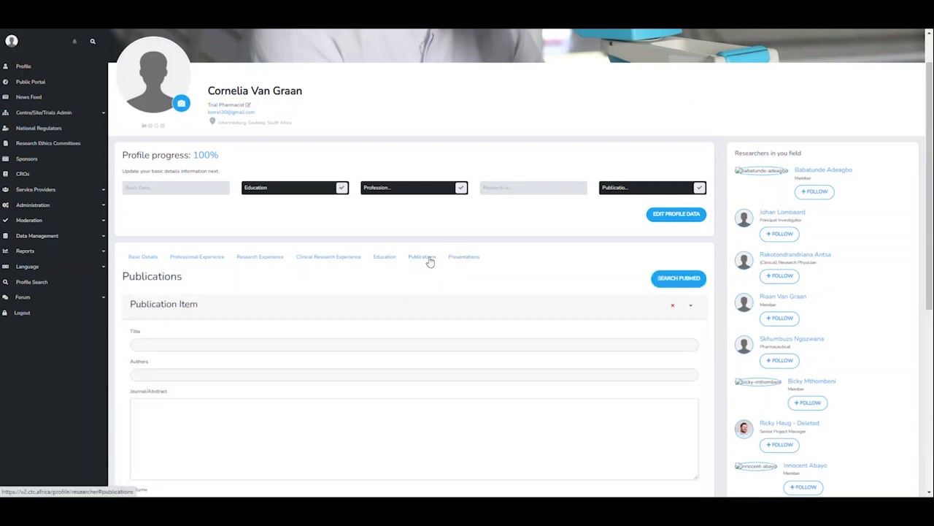
{"action": "right_click", "coordinate": [389, 287]}
{"action": "left_click", "coordinate": [442, 121]}
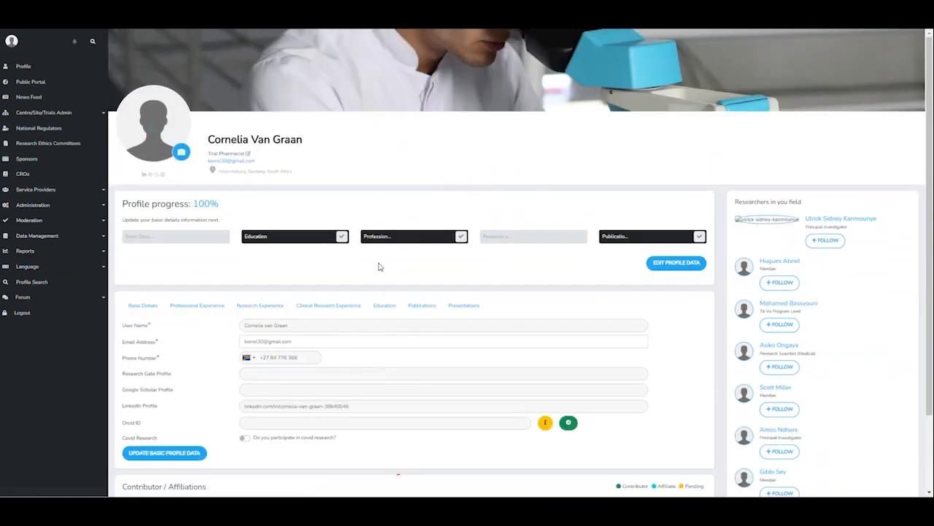
- Check the imported article's filled publication fields and date calendar, then move to Presentations
{"action": "left_click", "coordinate": [422, 305]}
{"action": "scroll", "coordinate": [381, 324], "scroll_direction": "down", "scroll_amount": 2}
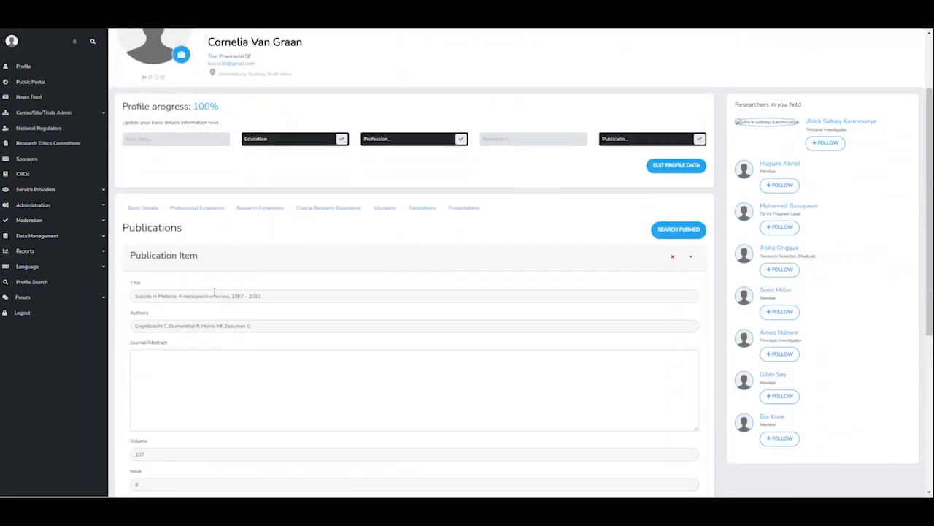
{"action": "scroll", "coordinate": [204, 299], "scroll_direction": "down", "scroll_amount": 2}
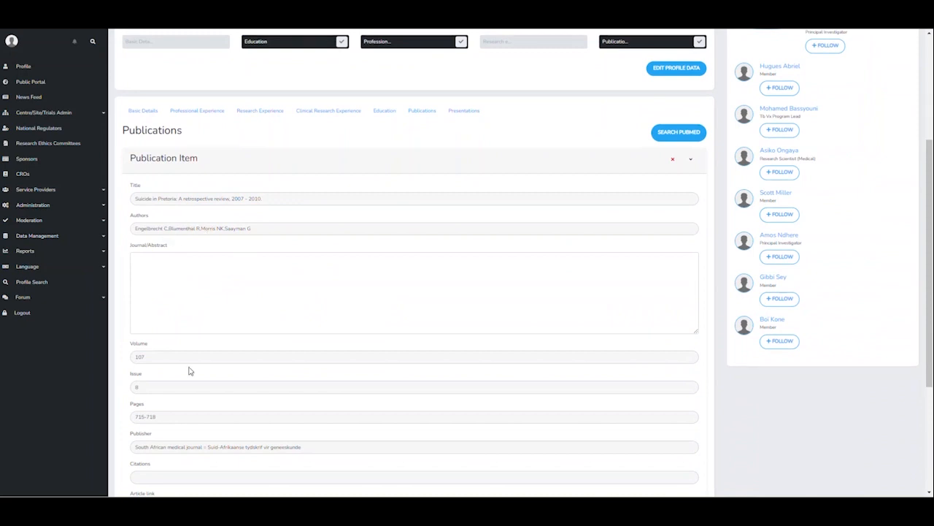
{"action": "scroll", "coordinate": [162, 368], "scroll_direction": "down", "scroll_amount": 2}
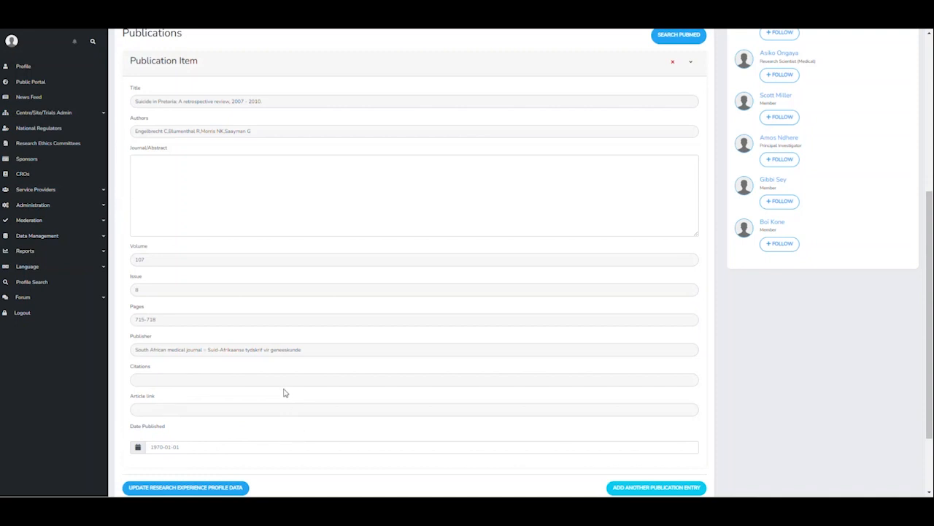
{"action": "left_click", "coordinate": [208, 447]}
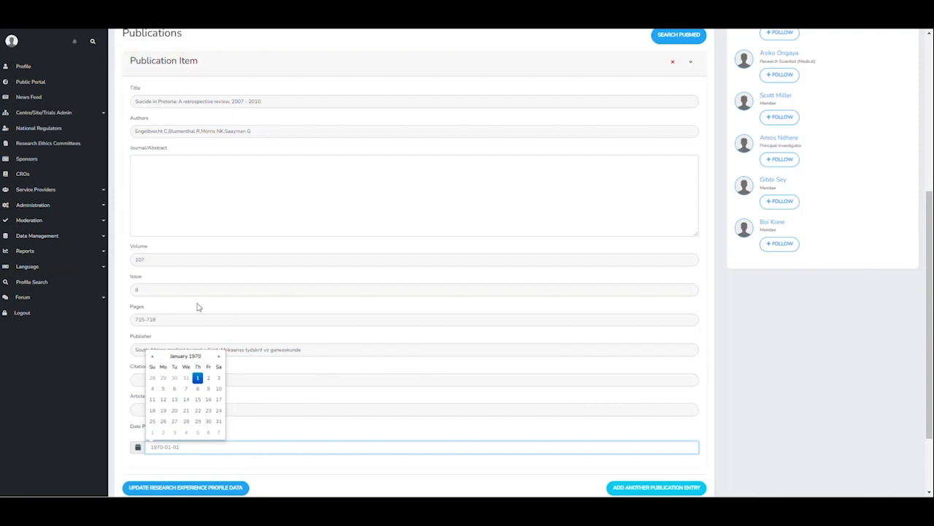
{"action": "scroll", "coordinate": [490, 380], "scroll_direction": "up", "scroll_amount": 5}
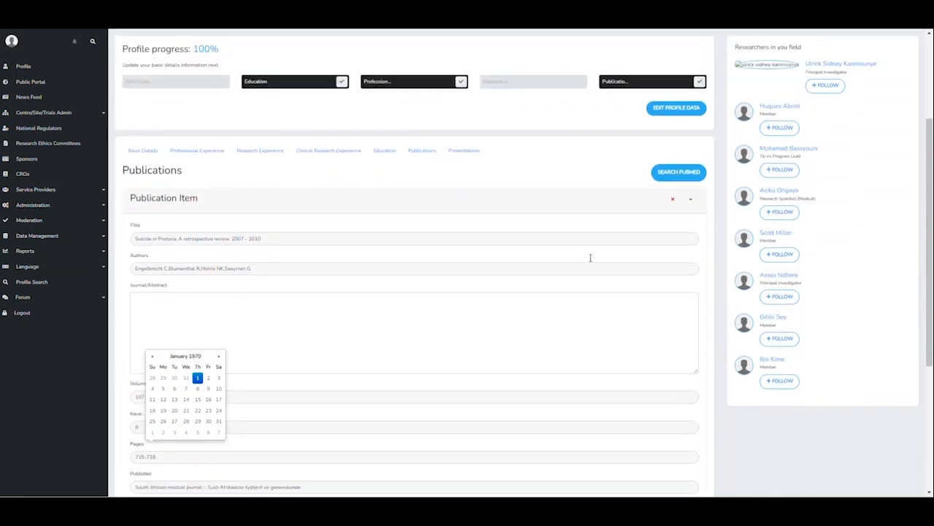
{"action": "left_click", "coordinate": [473, 212]}
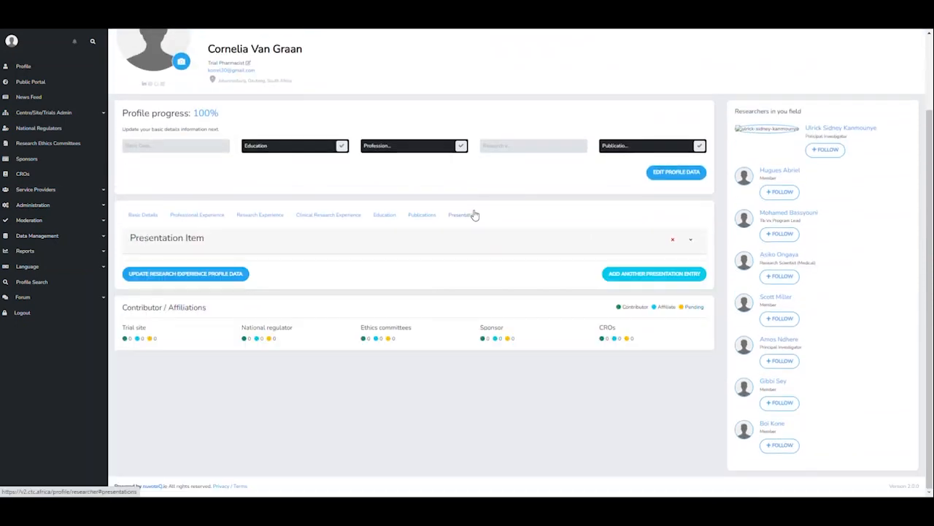
- Add a blank second Publication Item, then delete it with its red ×
{"action": "left_click", "coordinate": [423, 216]}
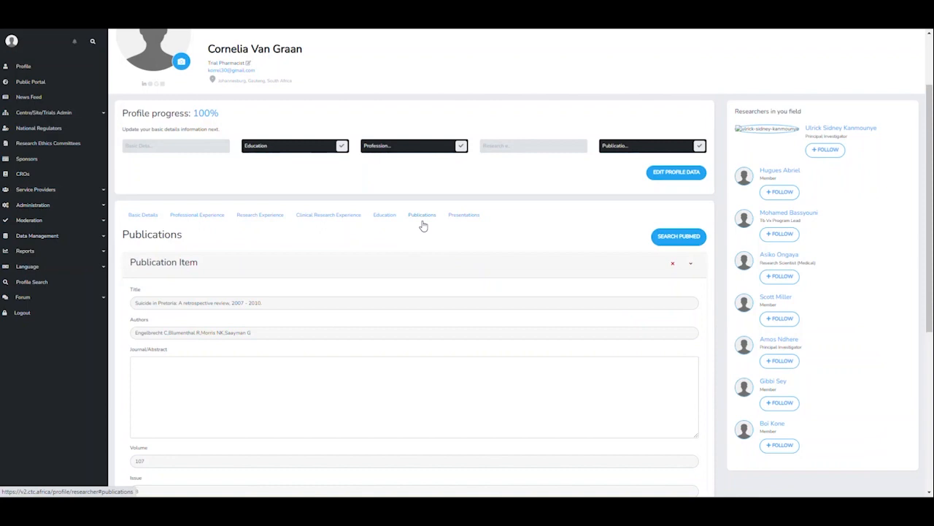
{"action": "scroll", "coordinate": [416, 241], "scroll_direction": "down", "scroll_amount": 4}
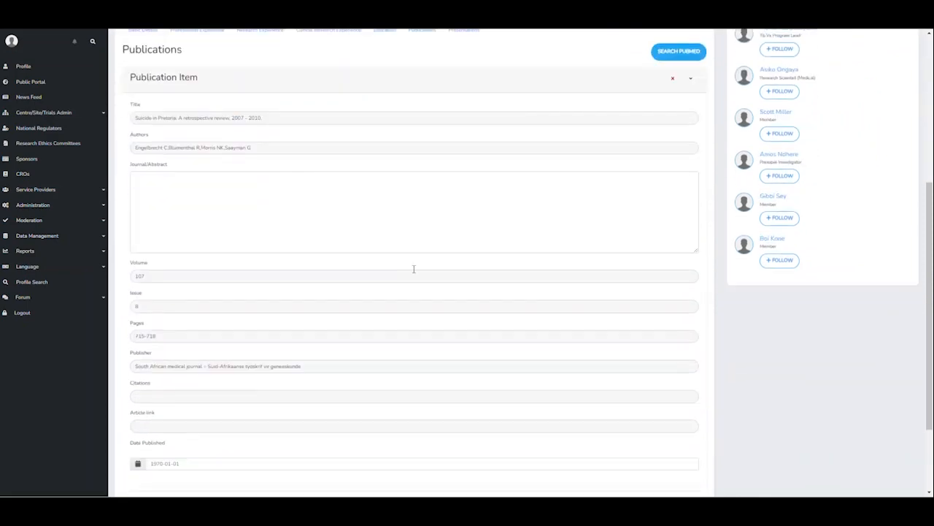
{"action": "left_click", "coordinate": [655, 393]}
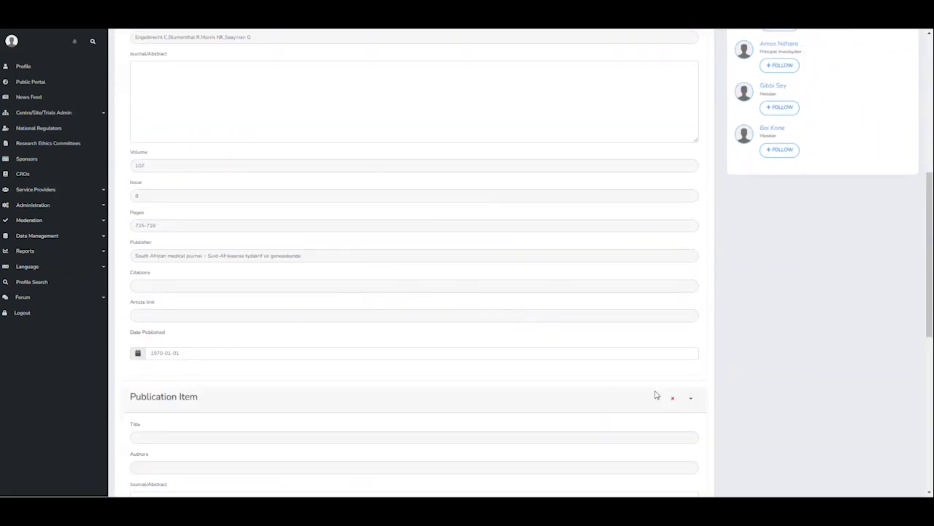
{"action": "scroll", "coordinate": [205, 382], "scroll_direction": "down", "scroll_amount": 2}
{"action": "left_click", "coordinate": [151, 288]}
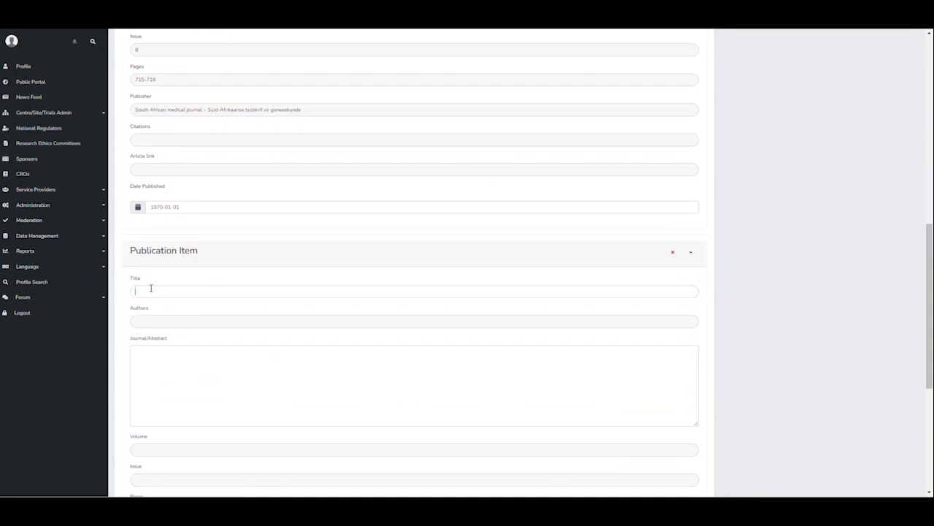
{"action": "left_click", "coordinate": [673, 255]}
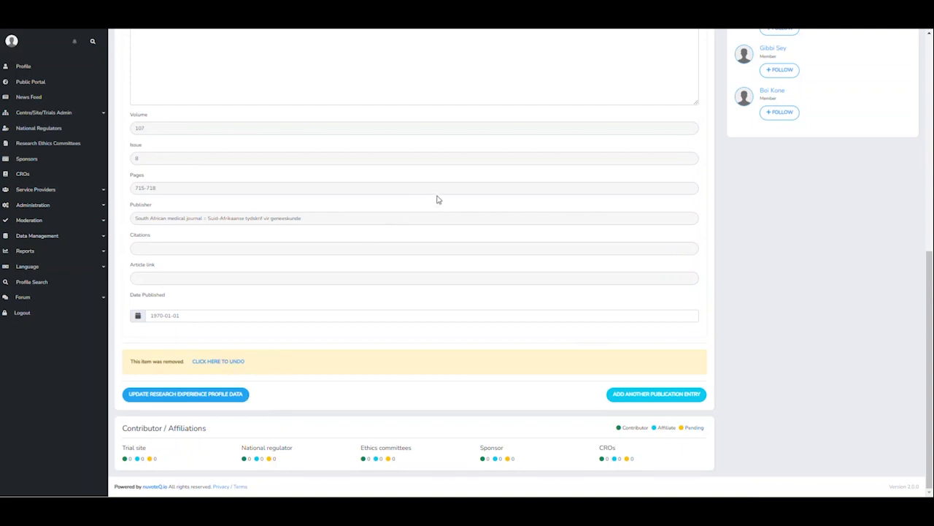
{"action": "scroll", "coordinate": [438, 198], "scroll_direction": "up", "scroll_amount": 2}
{"action": "scroll", "coordinate": [465, 191], "scroll_direction": "up", "scroll_amount": 3}
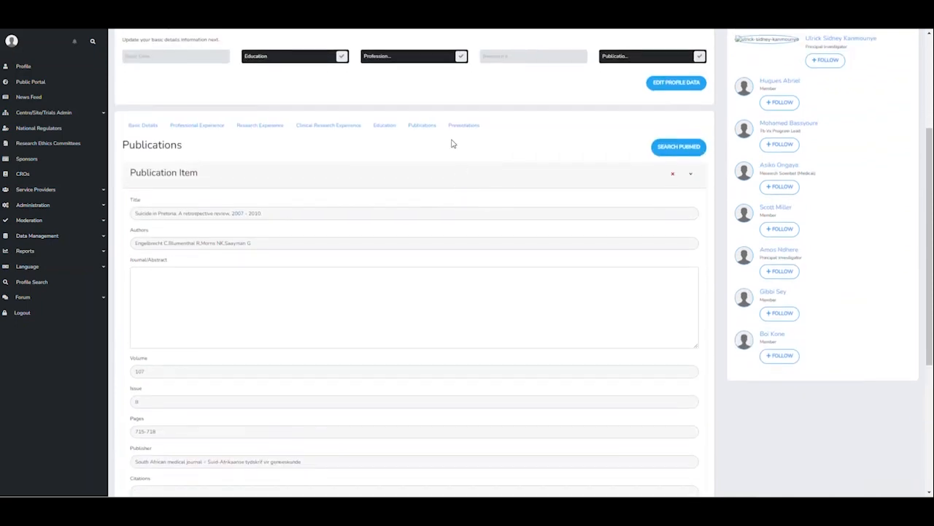
- Expand the Presentation Item to show empty Presentation Title, Location and Date fields
{"action": "left_click", "coordinate": [460, 129]}
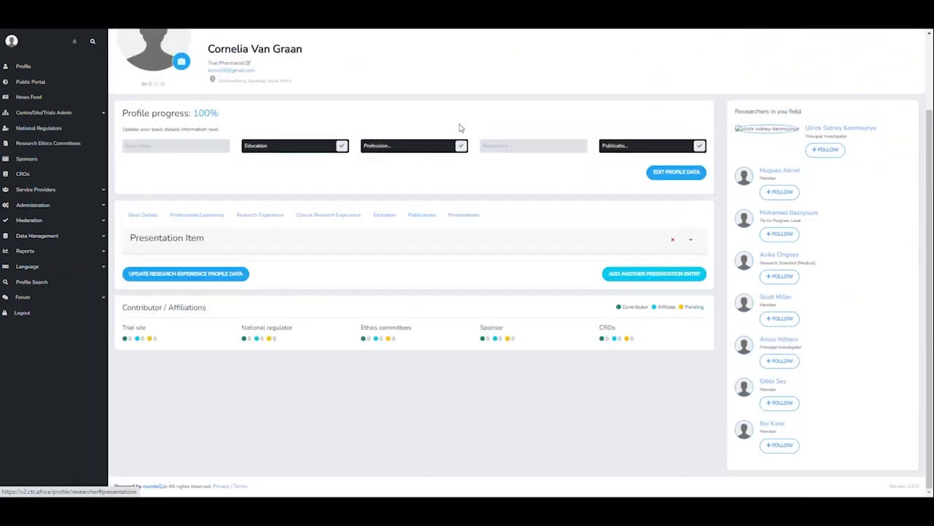
{"action": "left_click", "coordinate": [692, 241]}
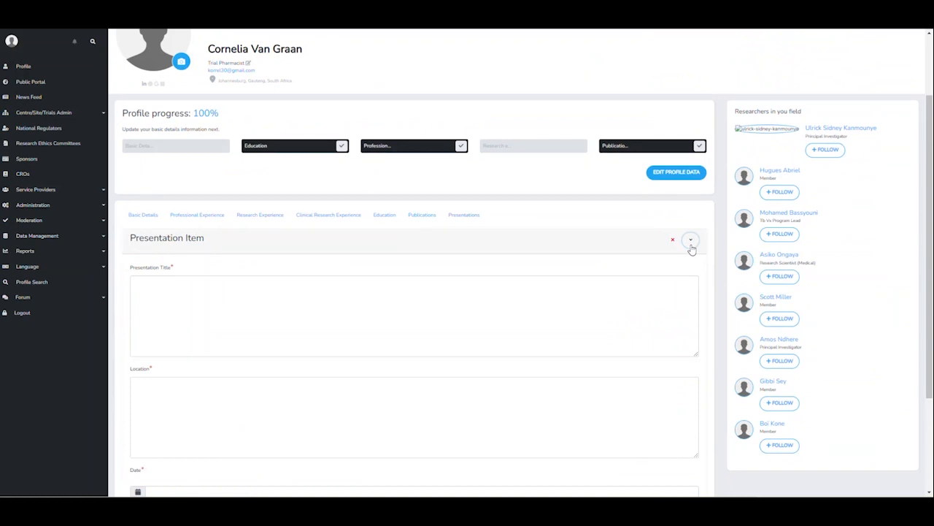
{"action": "scroll", "coordinate": [227, 313], "scroll_direction": "down", "scroll_amount": 3}
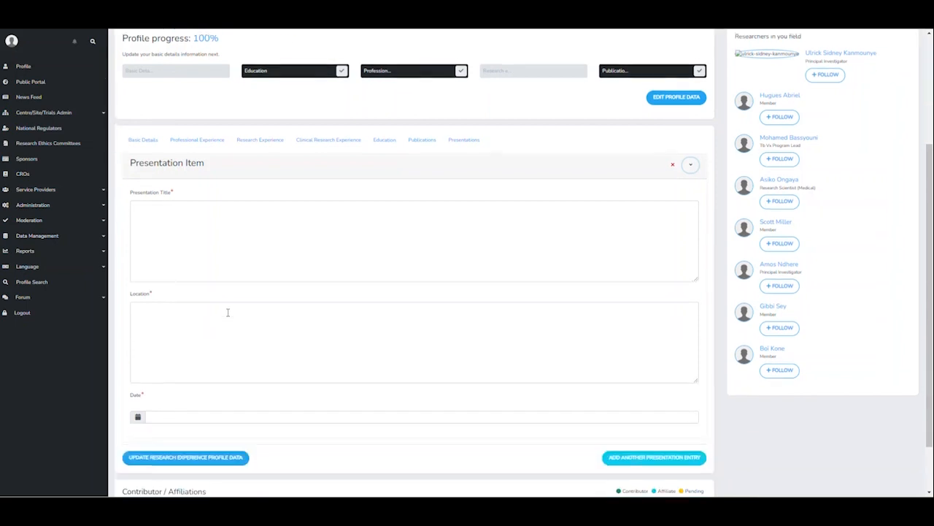